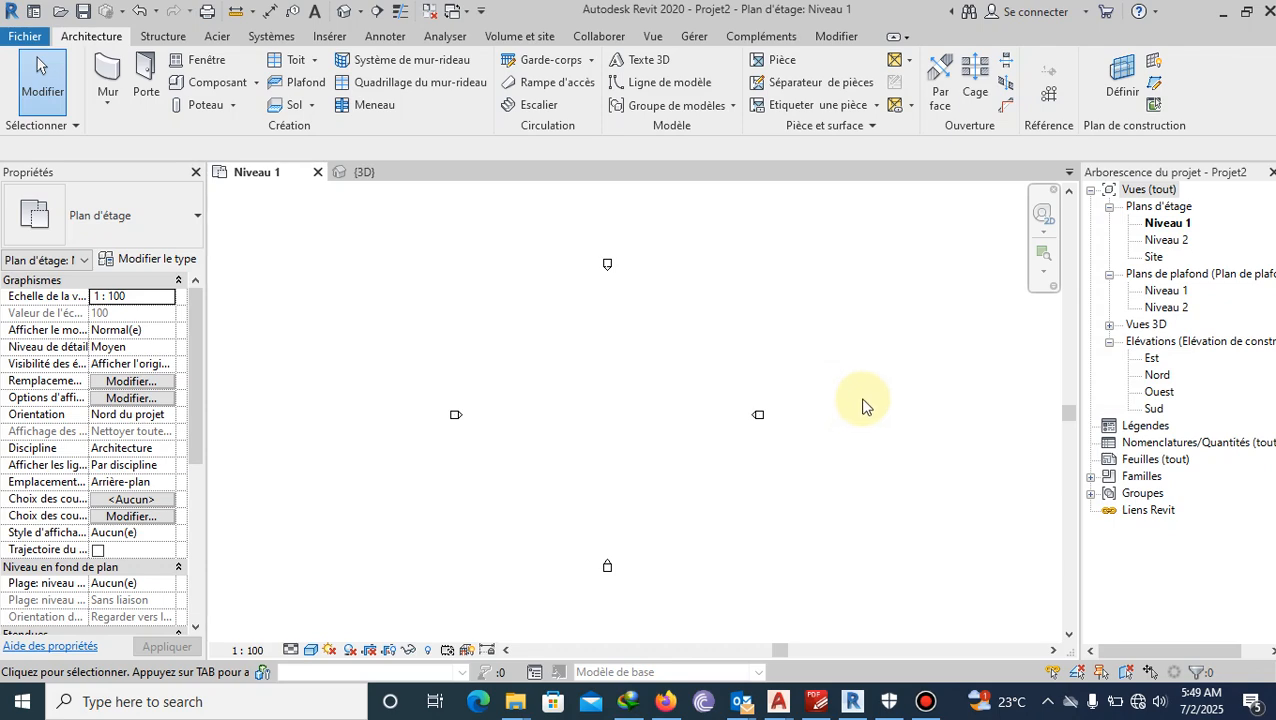
Draw an L of Générique - 200 mm walls: a vertical wall about 29000 mm long and a horizontal one about 26000 mm from its lower end.
click(107, 66)
click(499, 305)
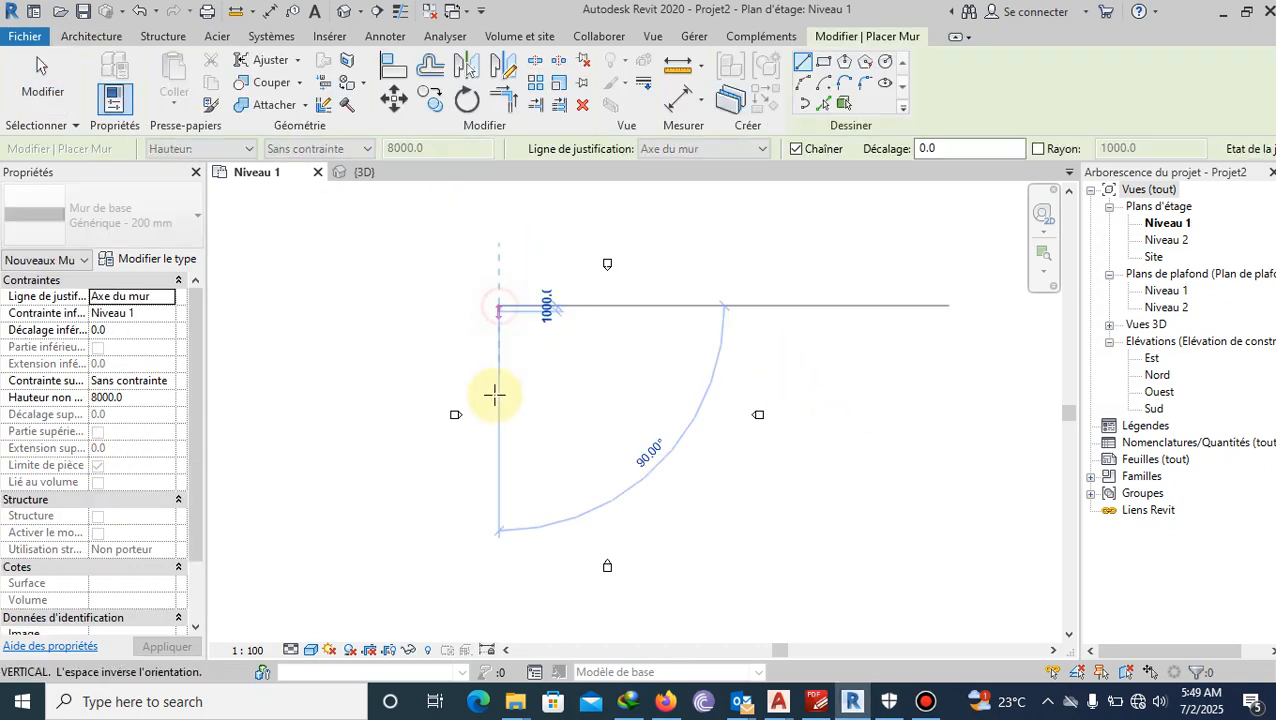
click(501, 477)
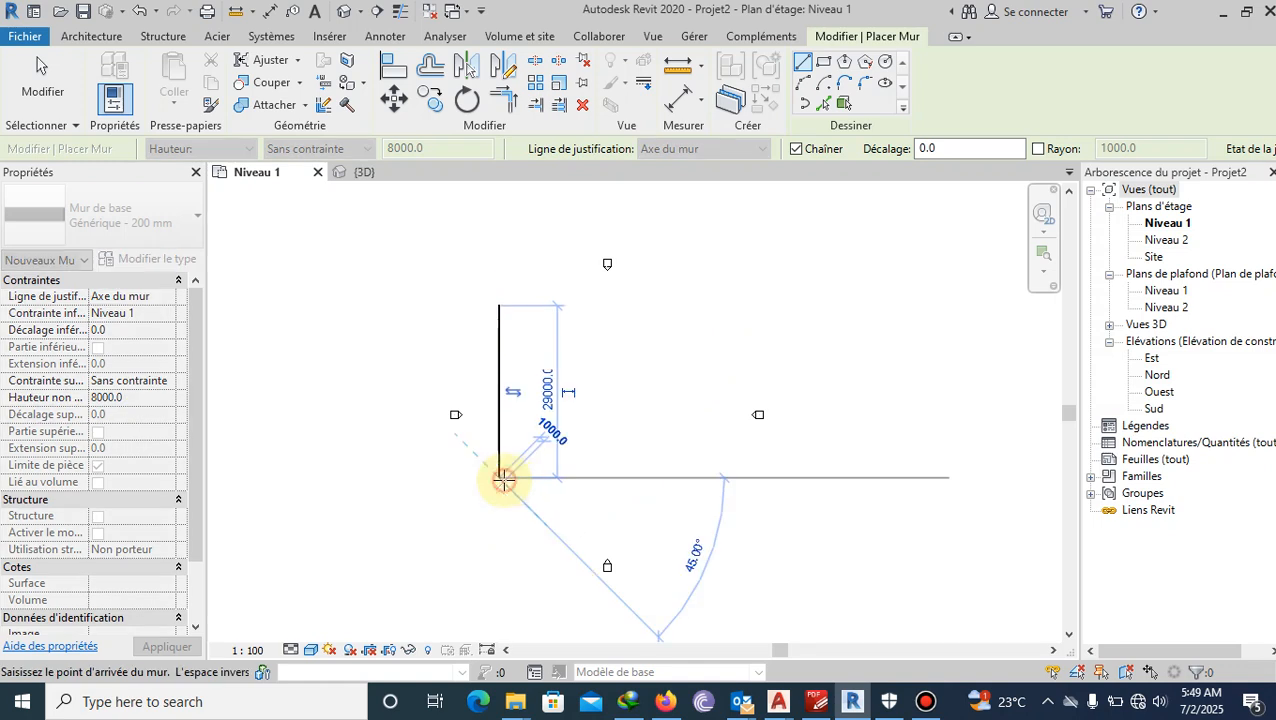
click(655, 478)
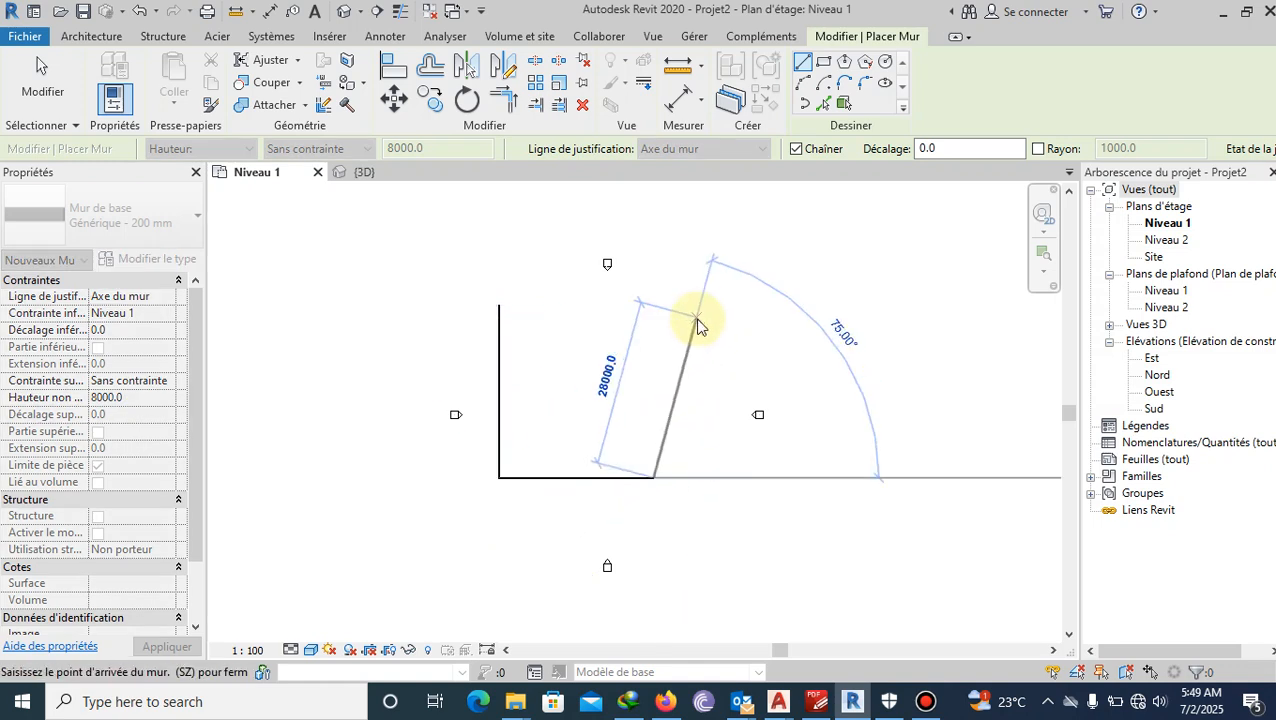
key(Escape)
key(Escape)
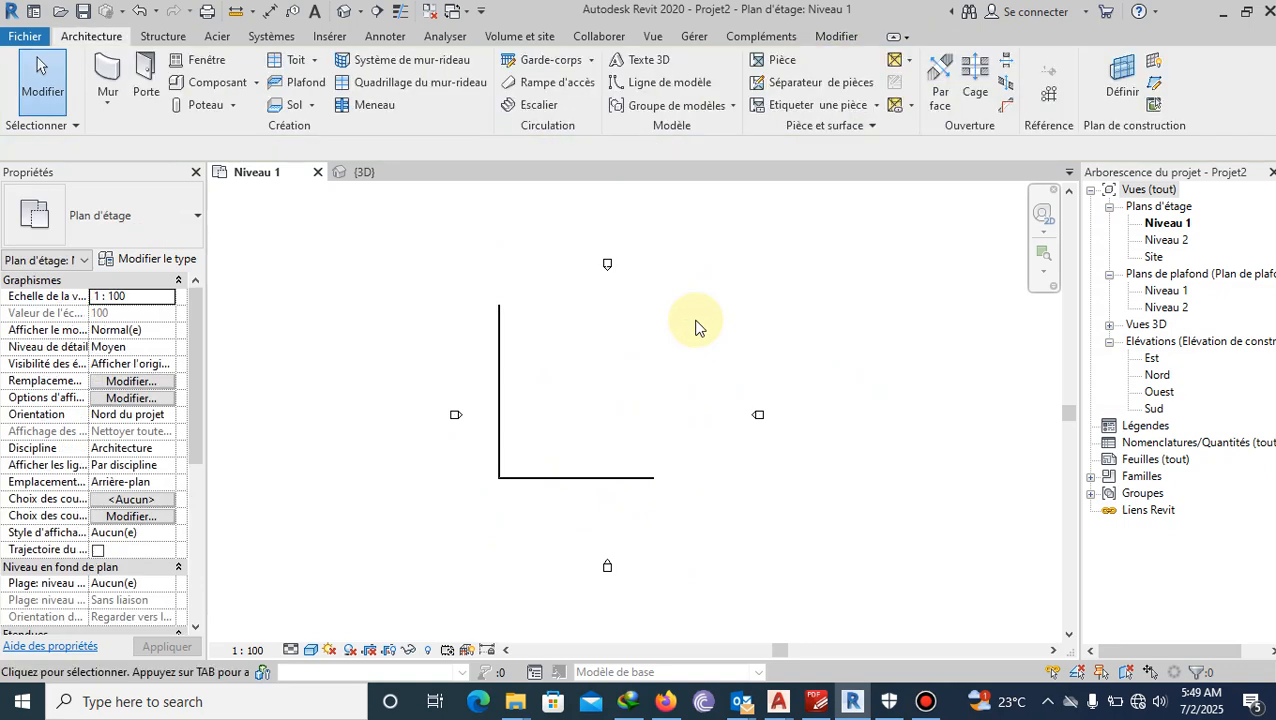
Copy the vertical wall from its lower endpoint to the free right end of the horizontal wall, forming a U.
click(498, 336)
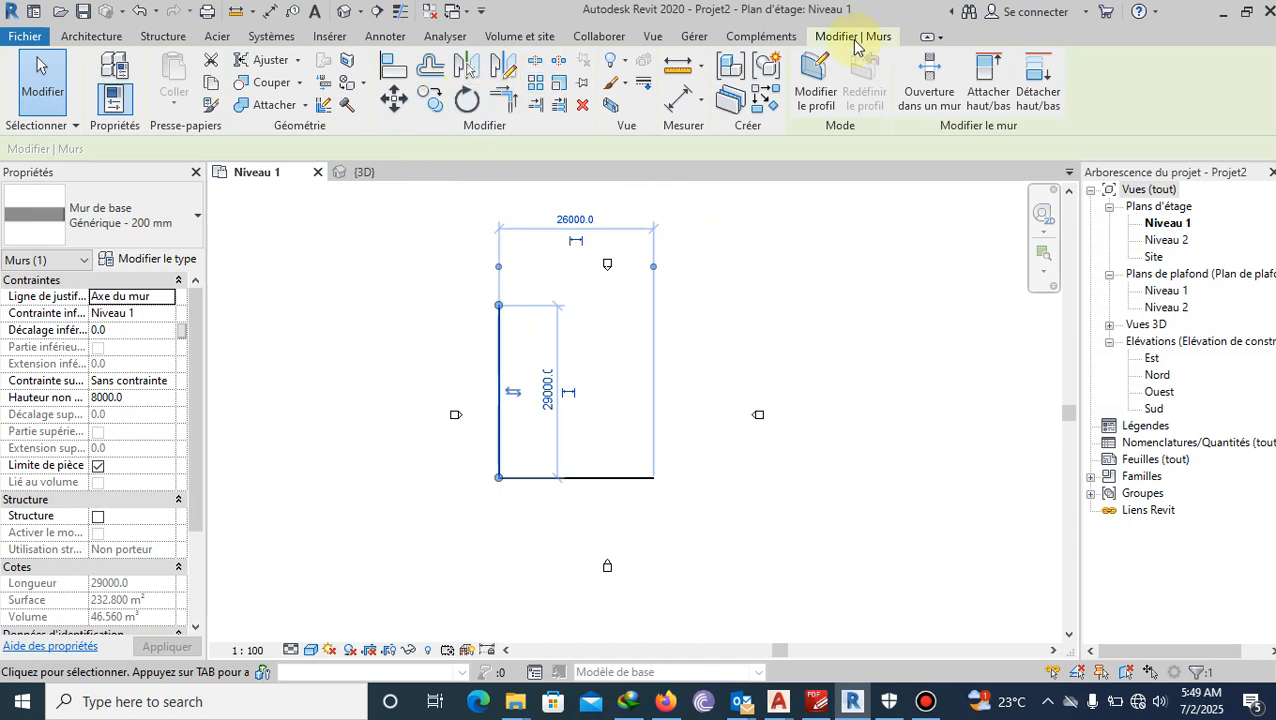
click(436, 106)
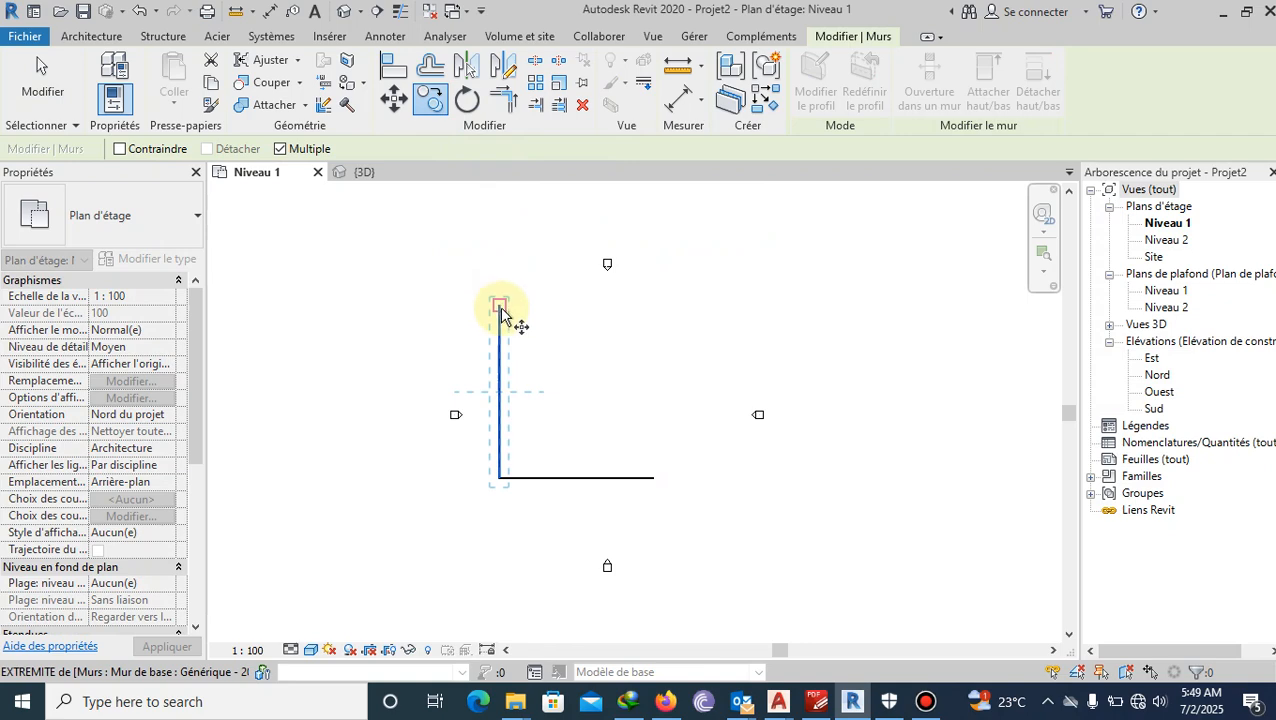
scroll(516, 489, up, 2)
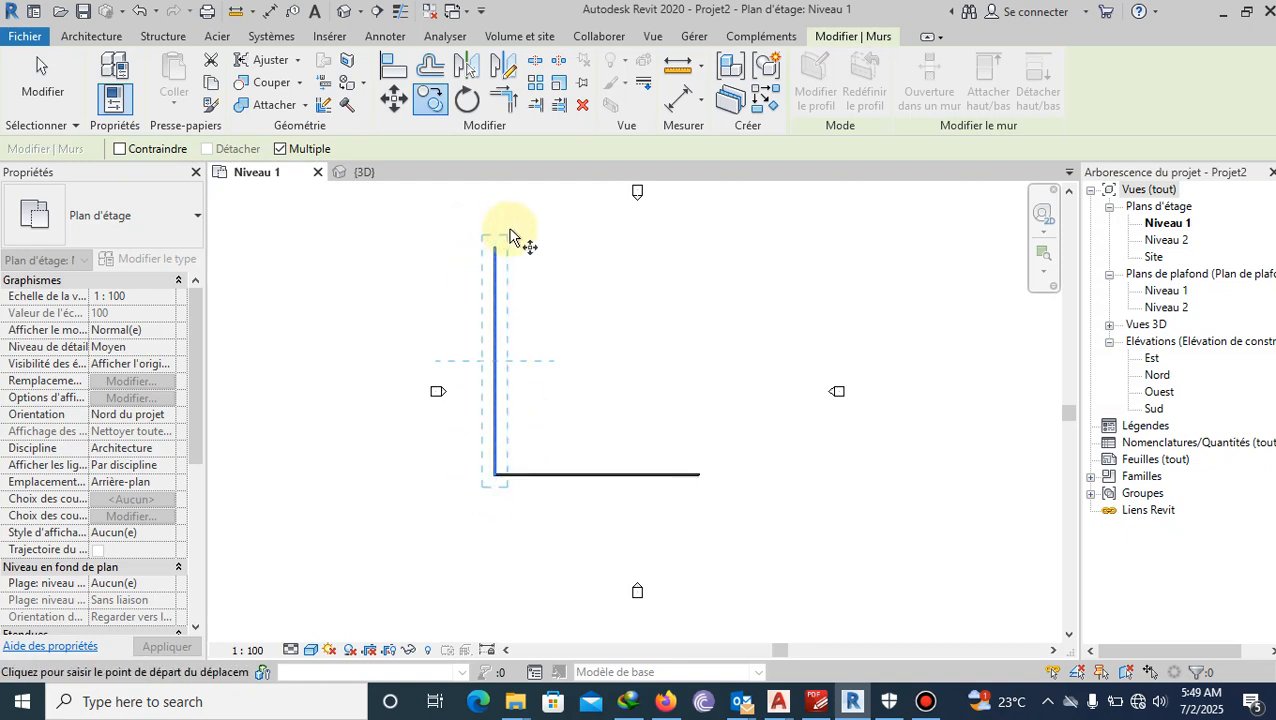
click(494, 476)
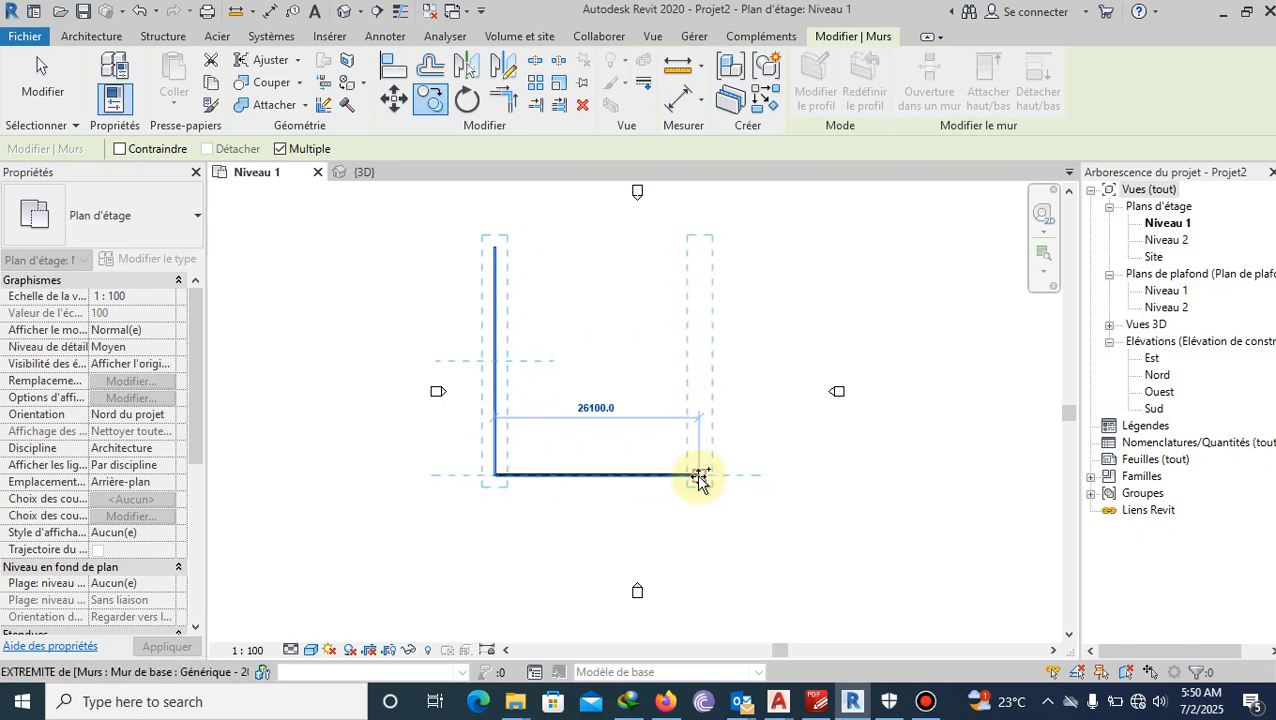
click(699, 476)
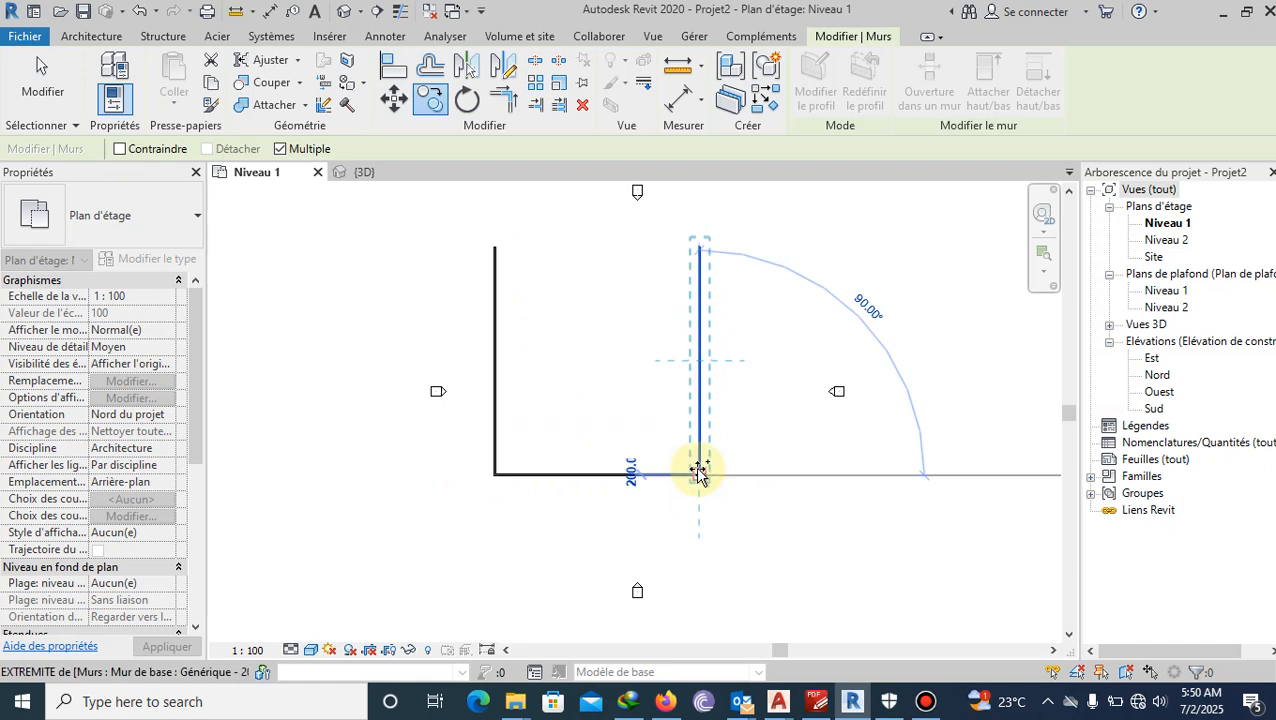
key(Escape)
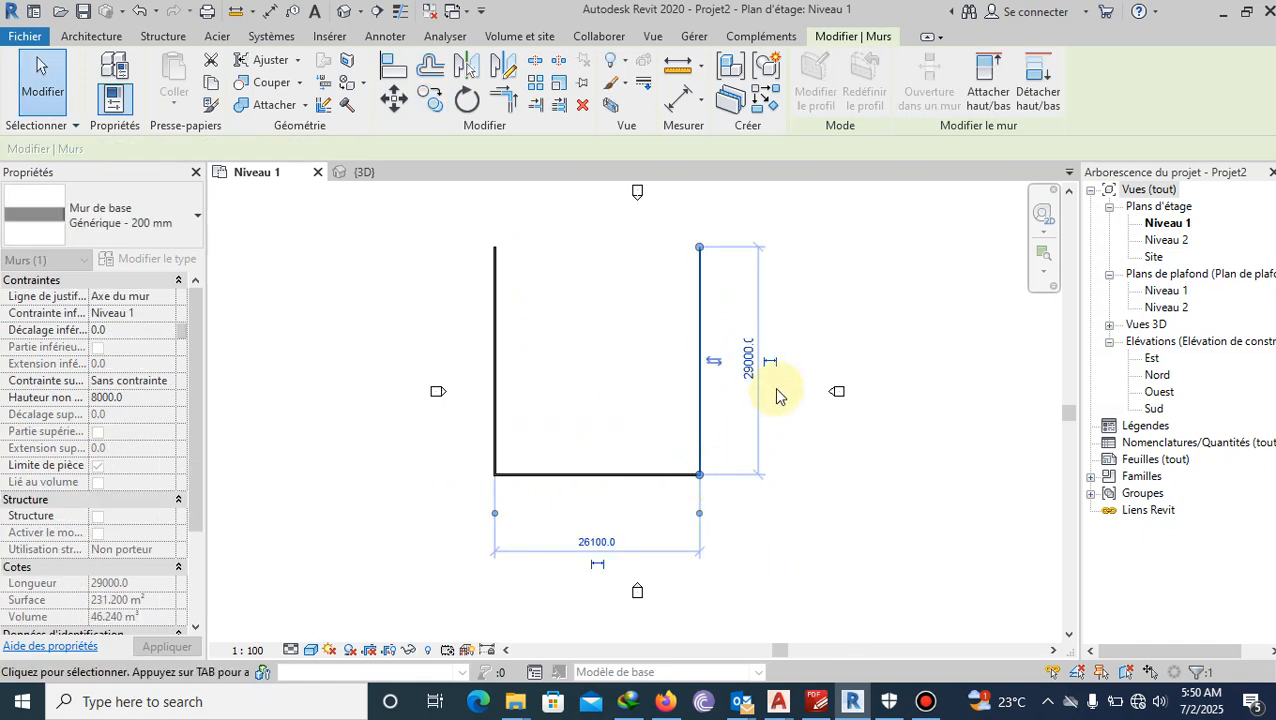
click(857, 440)
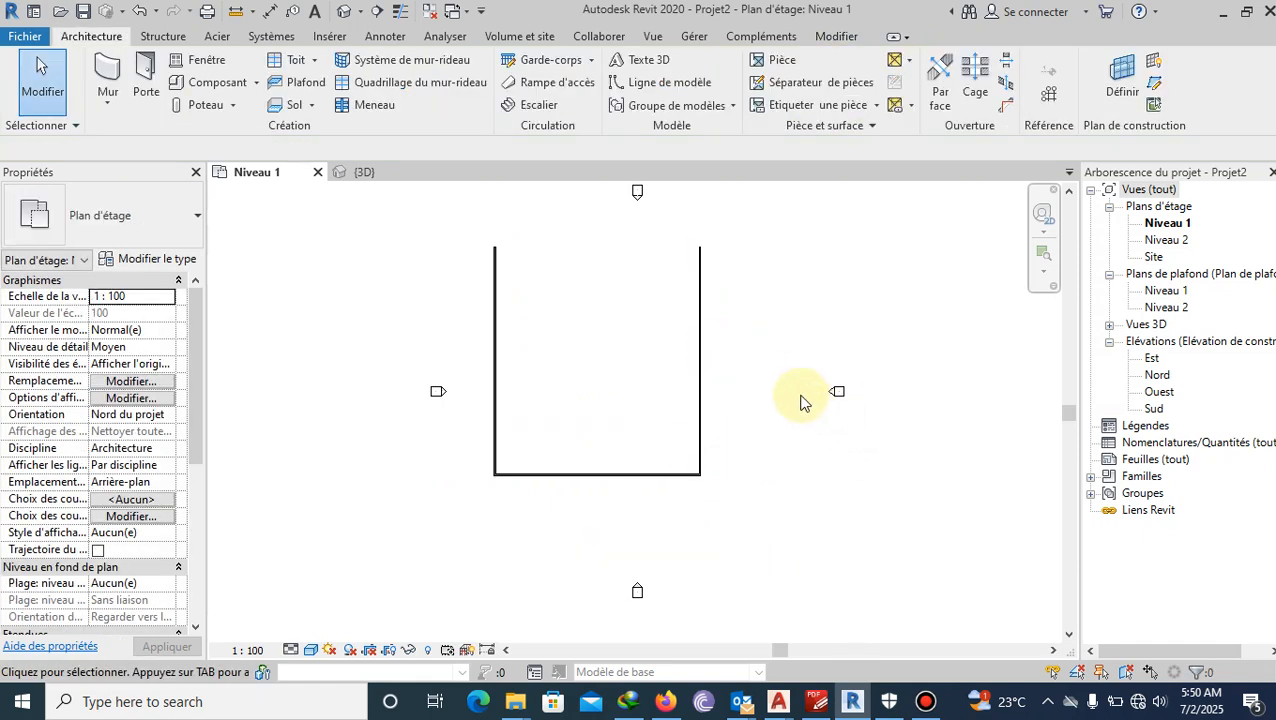
With Contraindre on and Multiple off, copy the U's left wall horizontally to about 40900 mm right of its right wall.
click(496, 331)
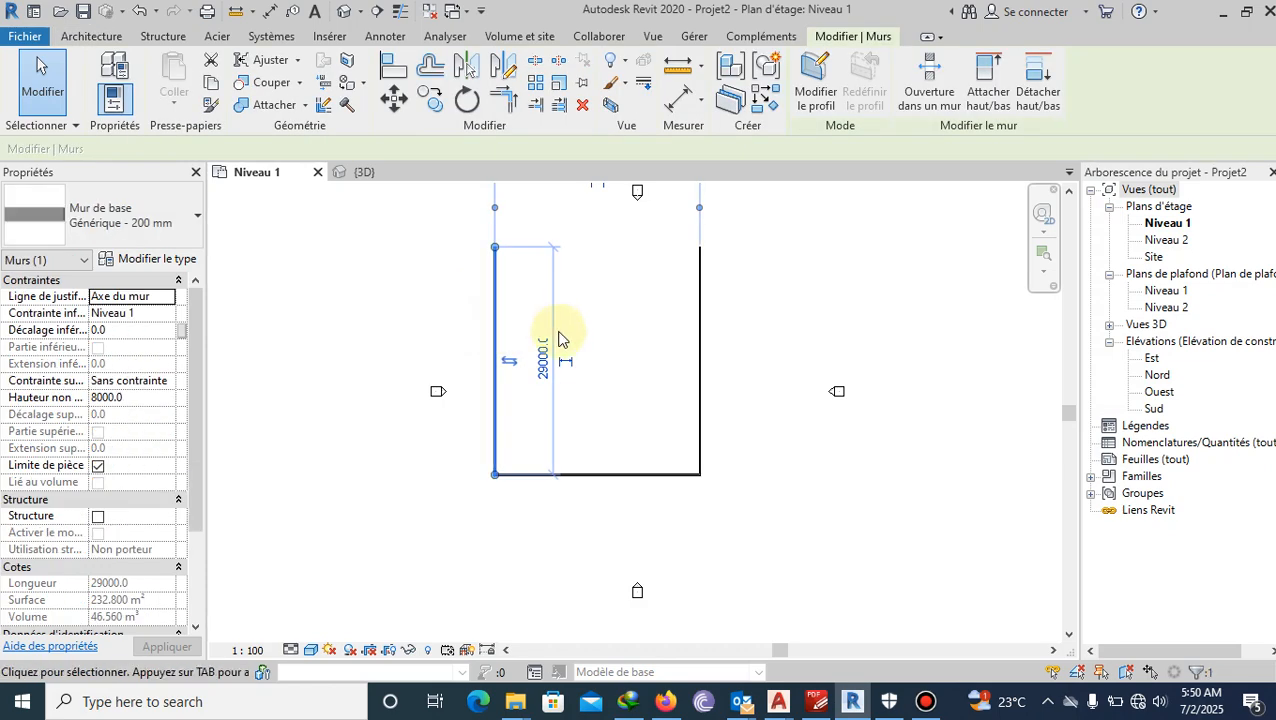
click(433, 110)
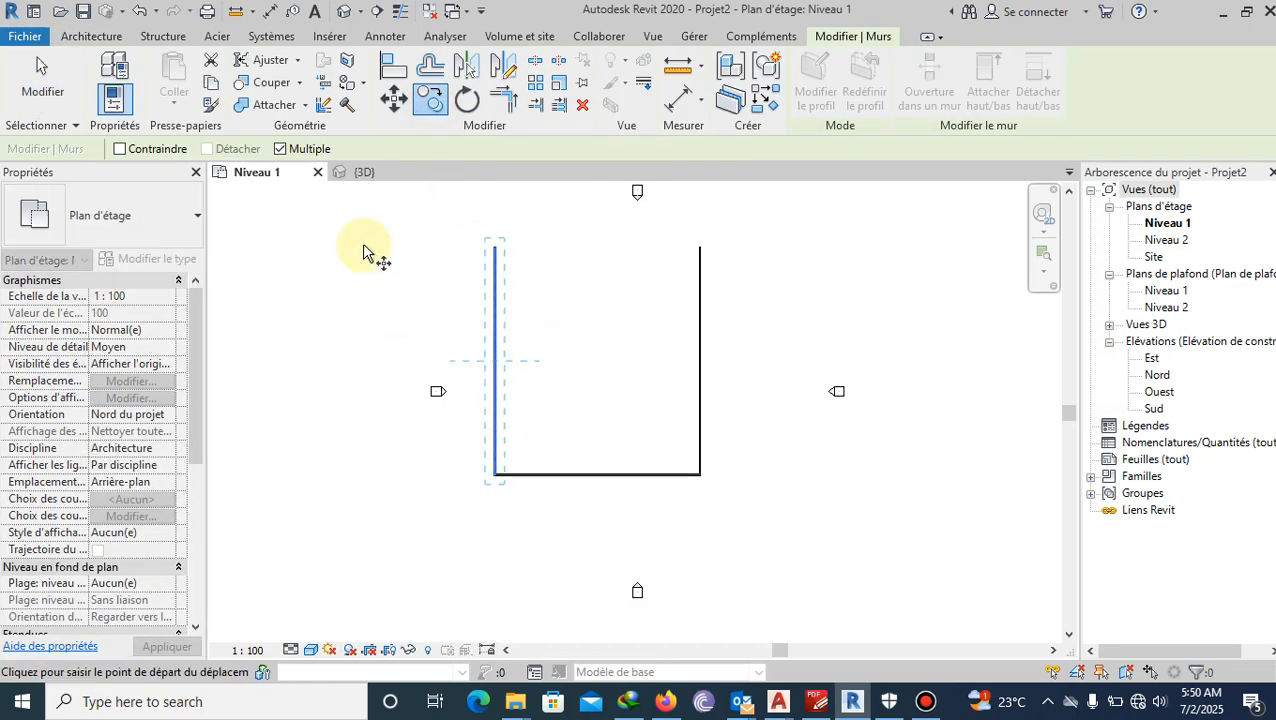
click(120, 148)
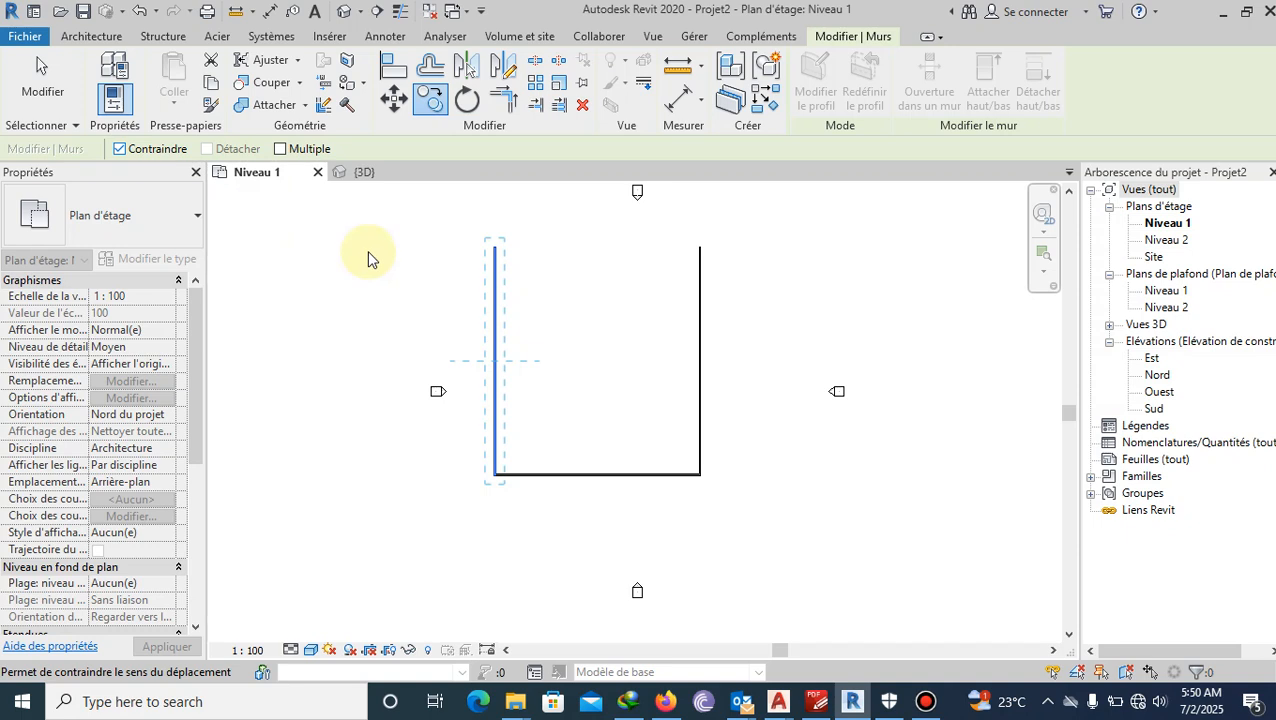
click(495, 478)
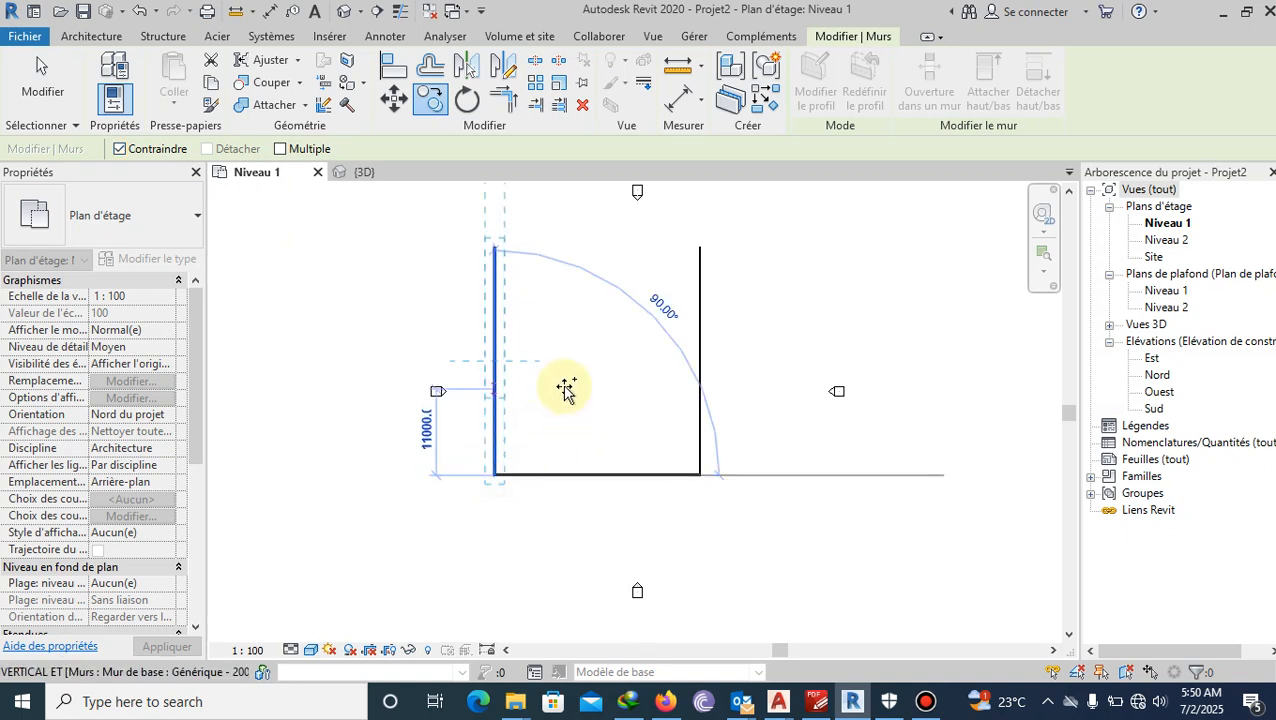
scroll(566, 475, down, 1)
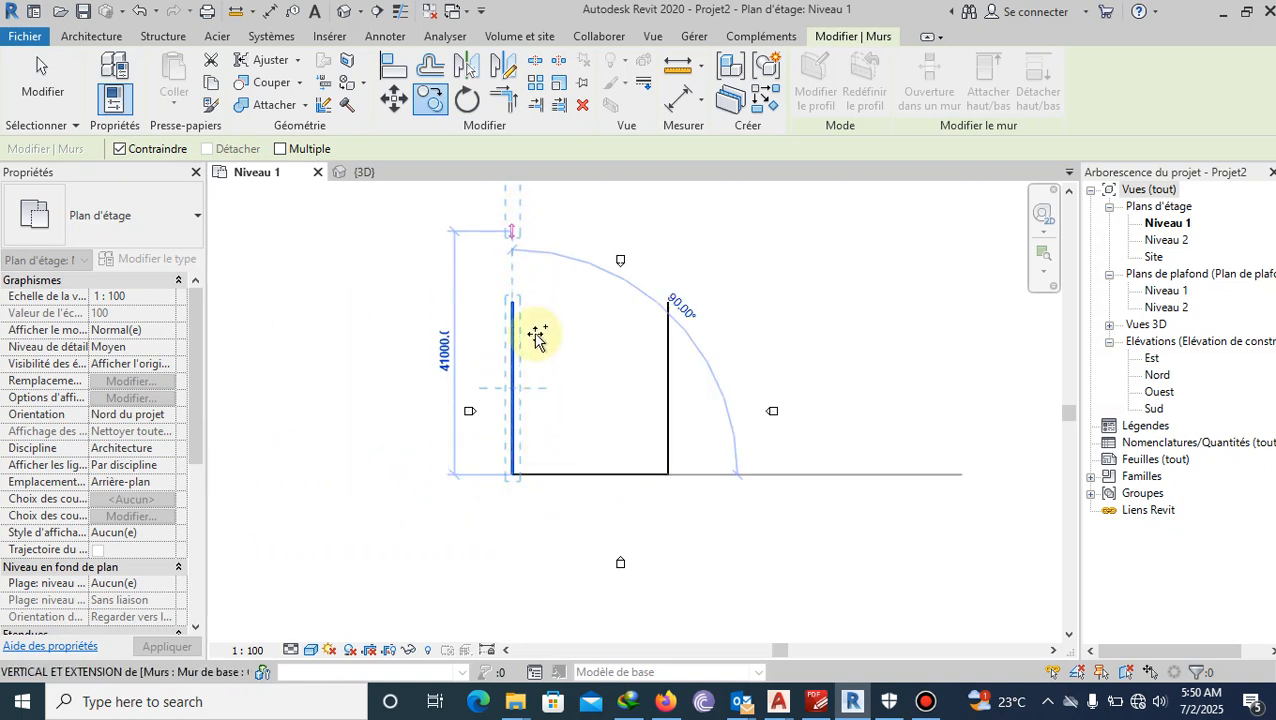
scroll(530, 370, down, 2)
scroll(530, 368, down, 1)
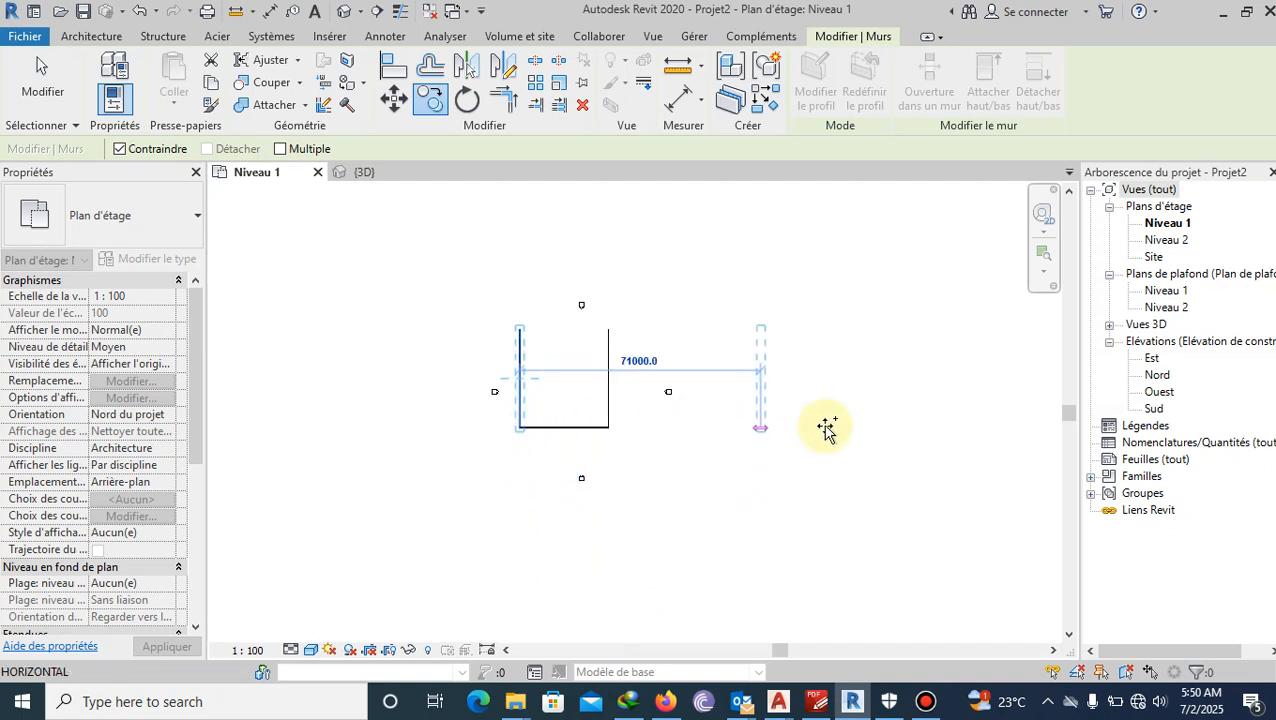
click(749, 430)
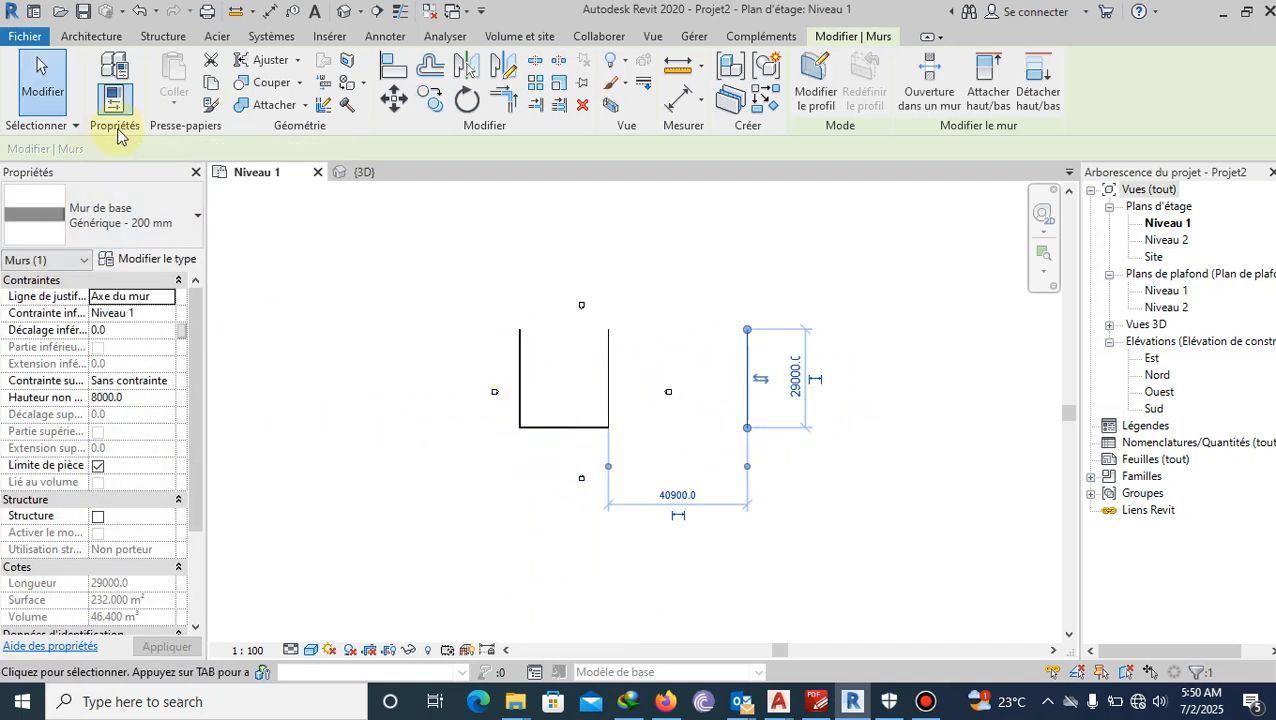
Copy the far-right wall 141000 mm horizontally to the left of the U, keeping Contraindre on.
click(430, 100)
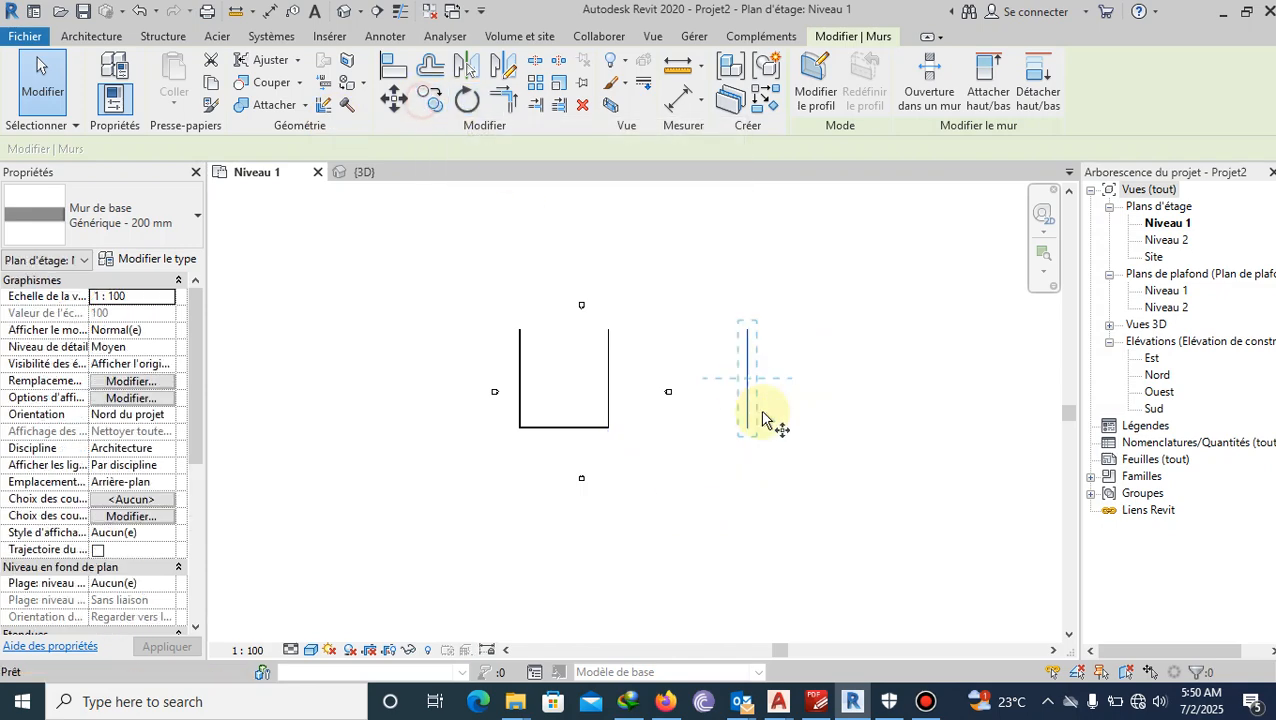
click(749, 428)
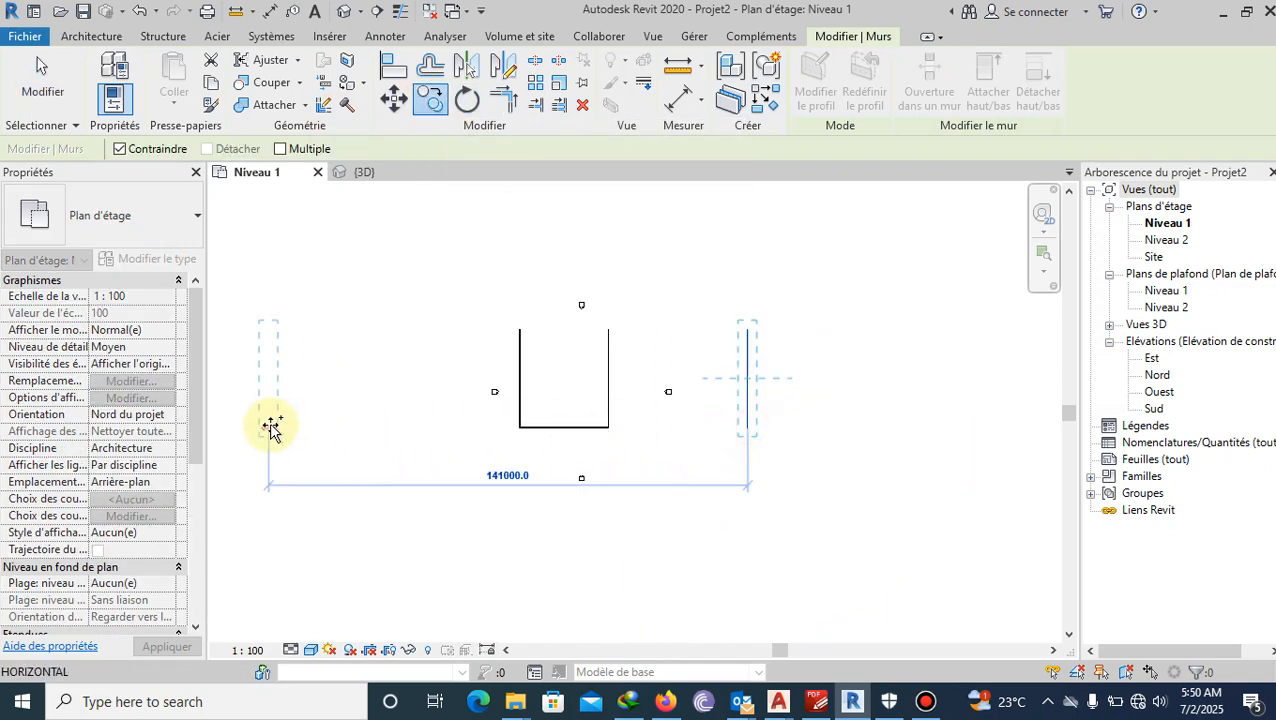
click(268, 428)
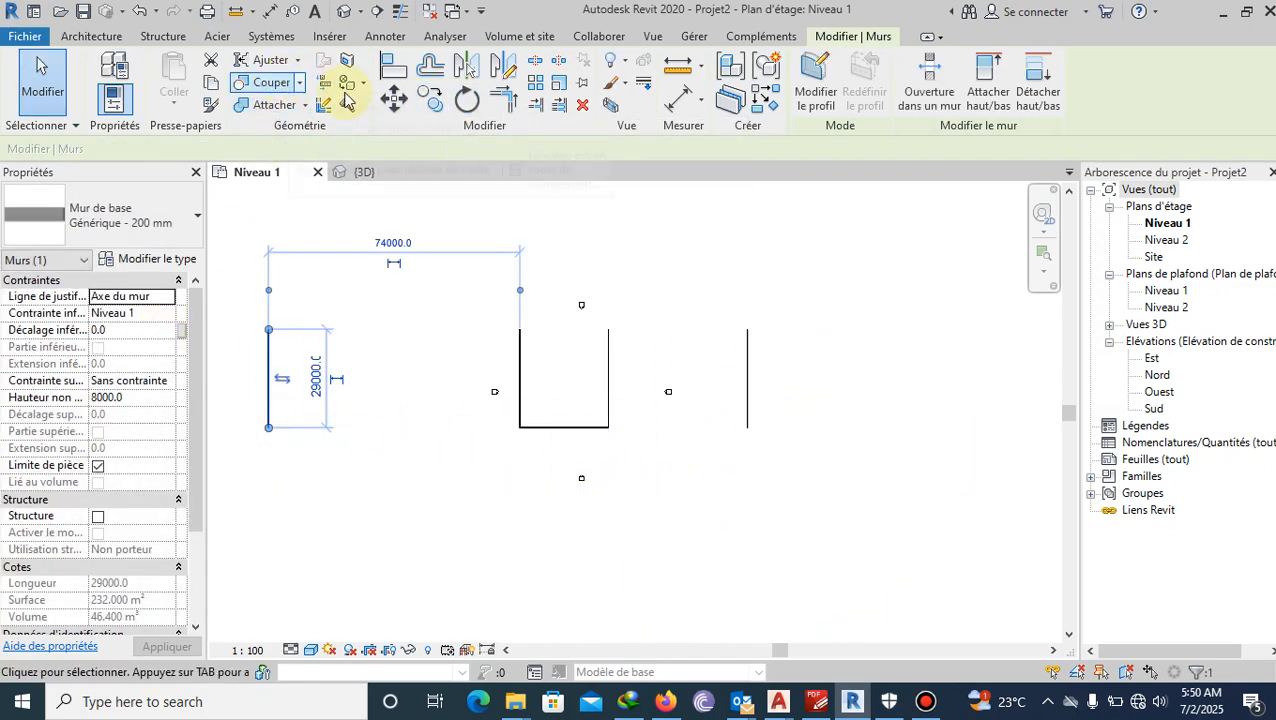
With Contraindre off, copy the far-left wall diagonally, about 48 m right and 39 m up.
click(430, 100)
click(270, 428)
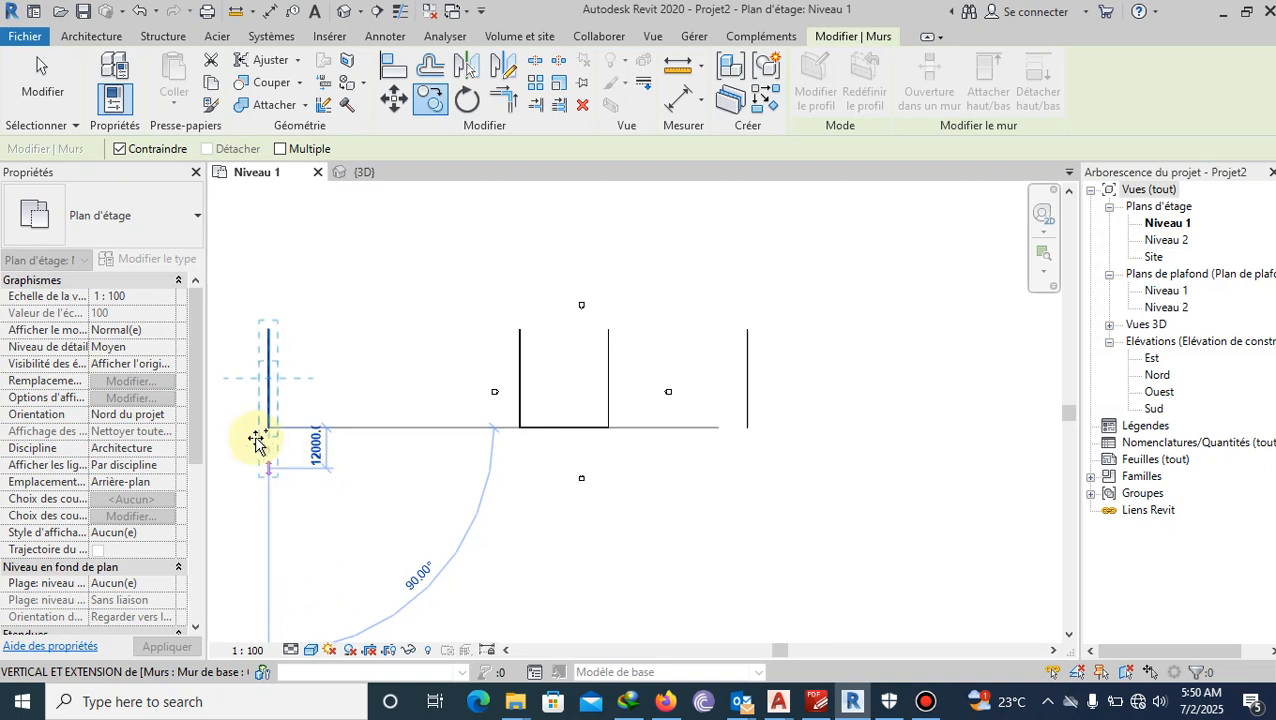
scroll(969, 435, down, 2)
scroll(388, 430, up, 3)
scroll(400, 462, down, 2)
scroll(404, 438, down, 1)
scroll(518, 460, up, 1)
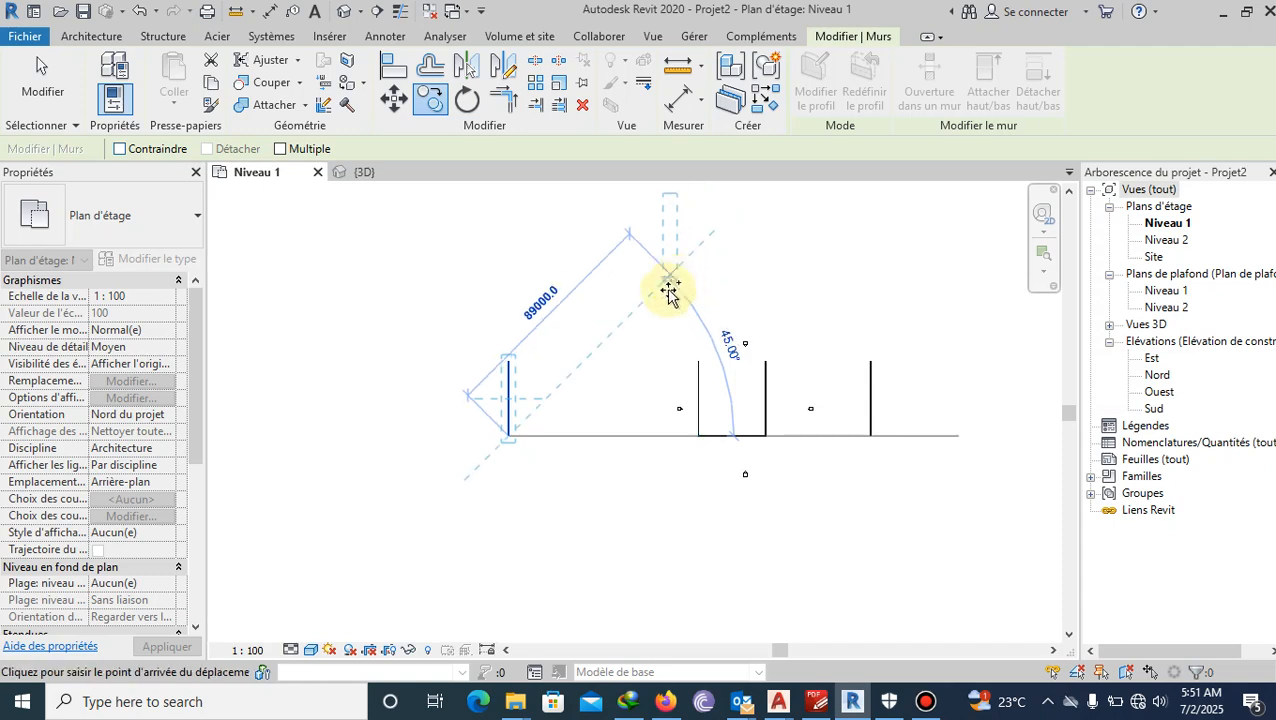
click(632, 336)
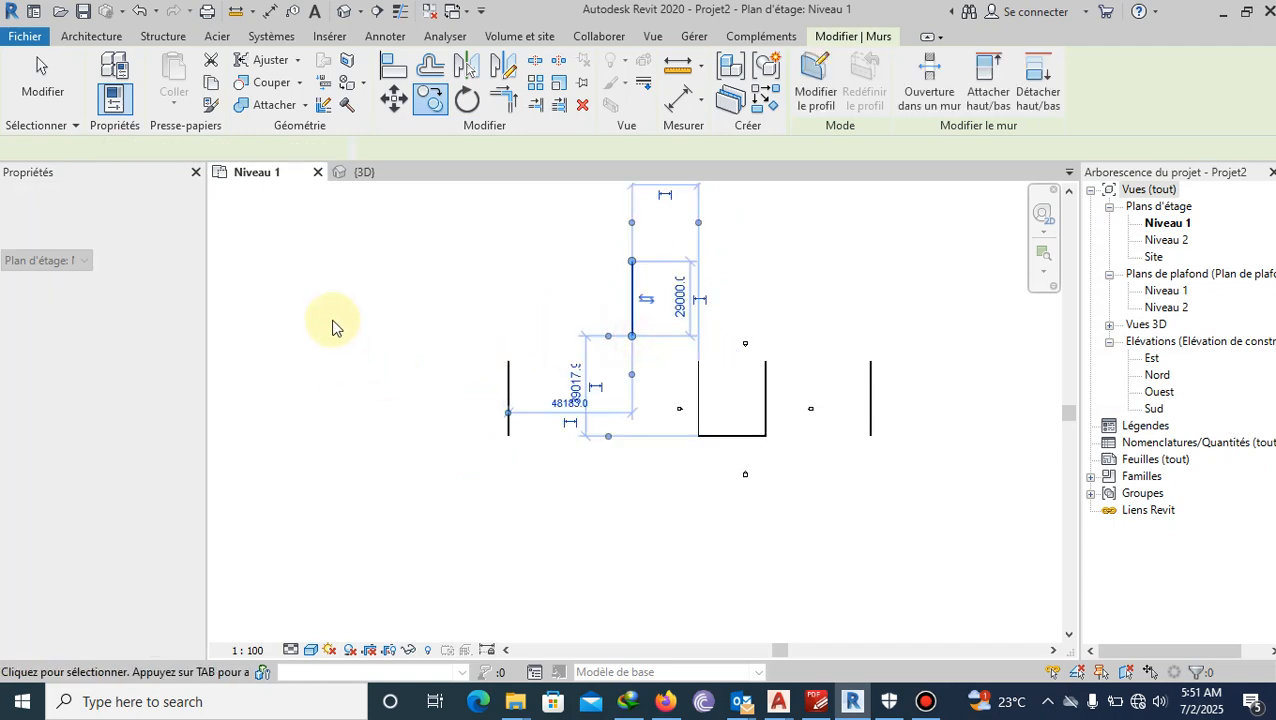
Copy the raised wall freely up and left, placing its lower end about 68 m above the U's base wall.
click(430, 106)
click(632, 336)
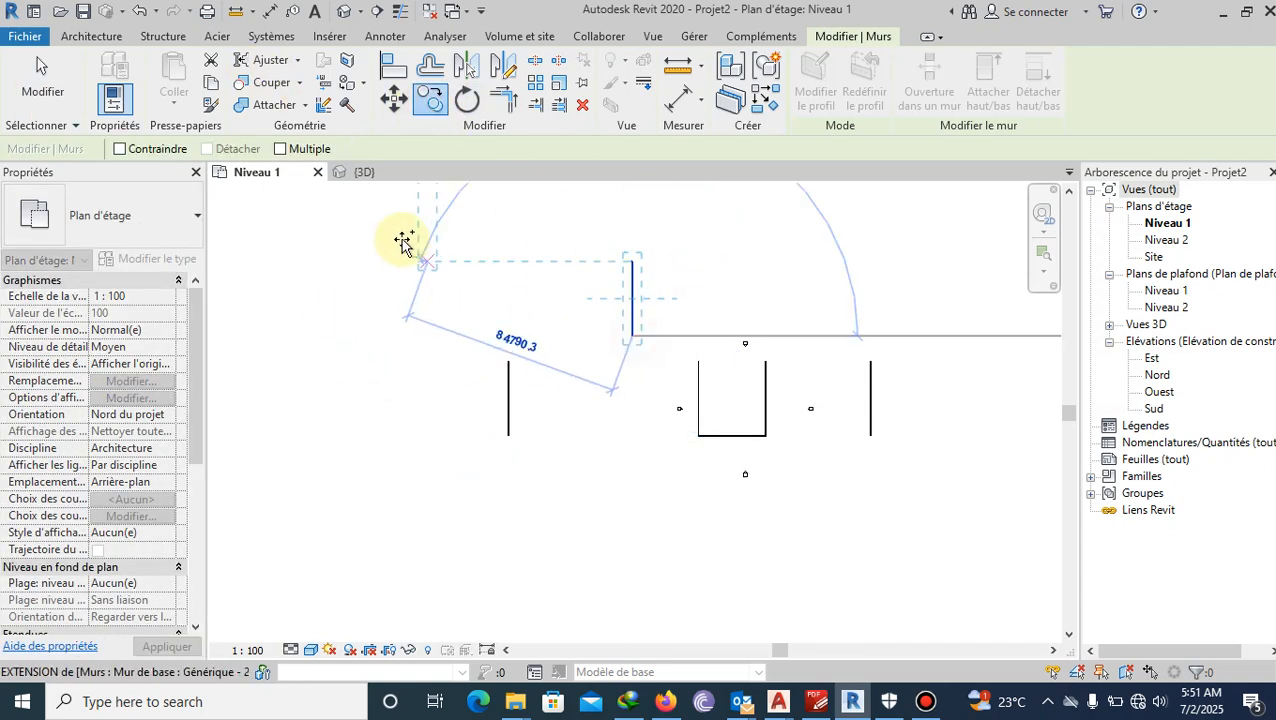
click(403, 261)
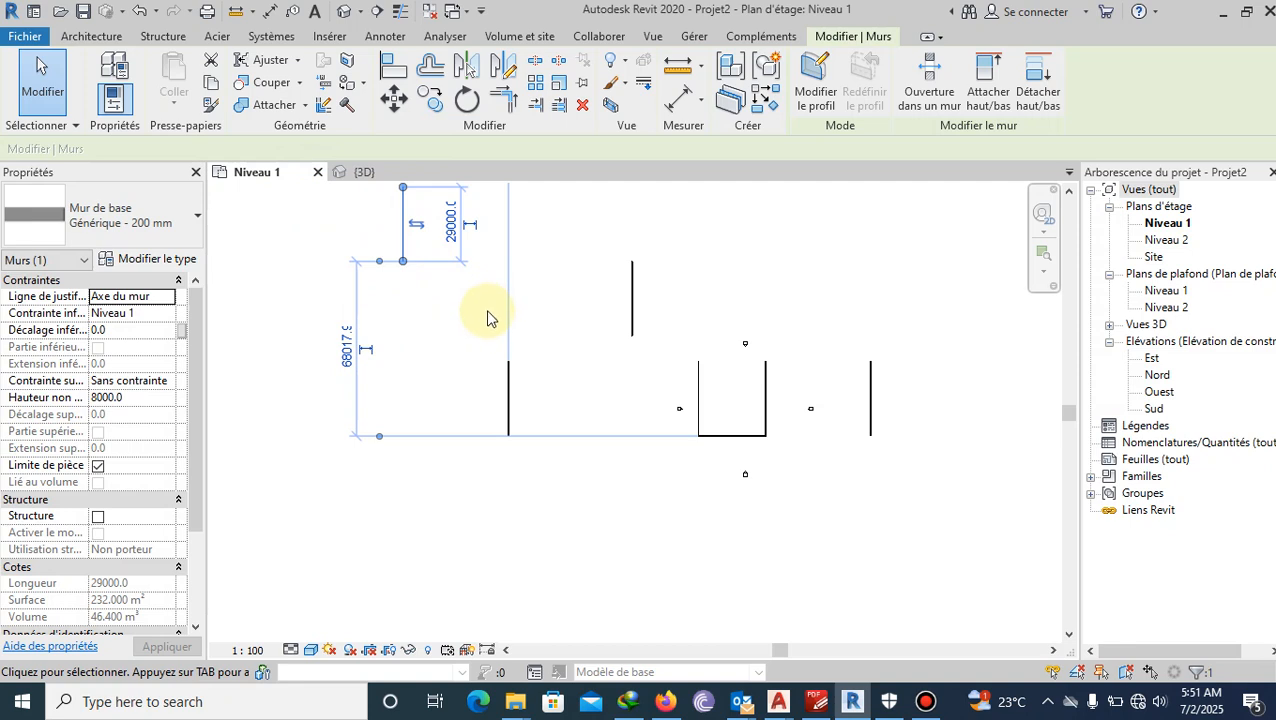
With Multiple on, copy the upper-left wall twice: between the U and the far-right wall, and inside the U about 12950 mm from its left wall.
click(428, 110)
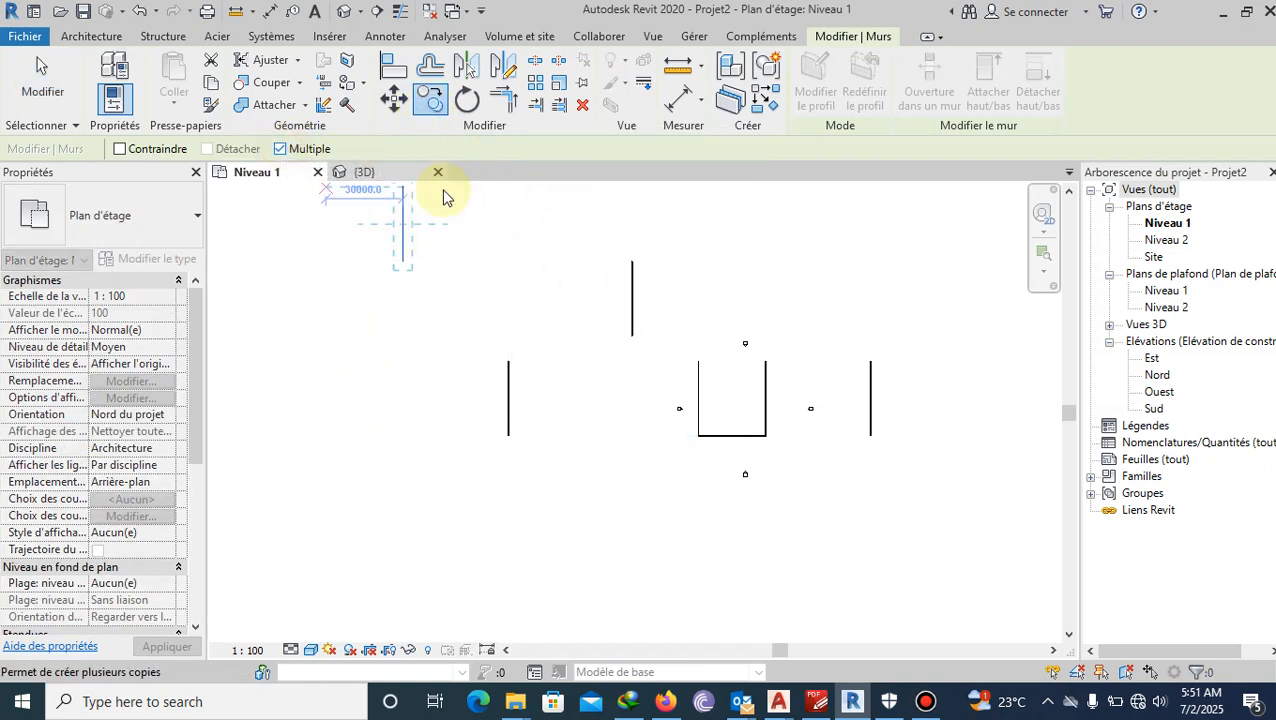
scroll(413, 362, down, 2)
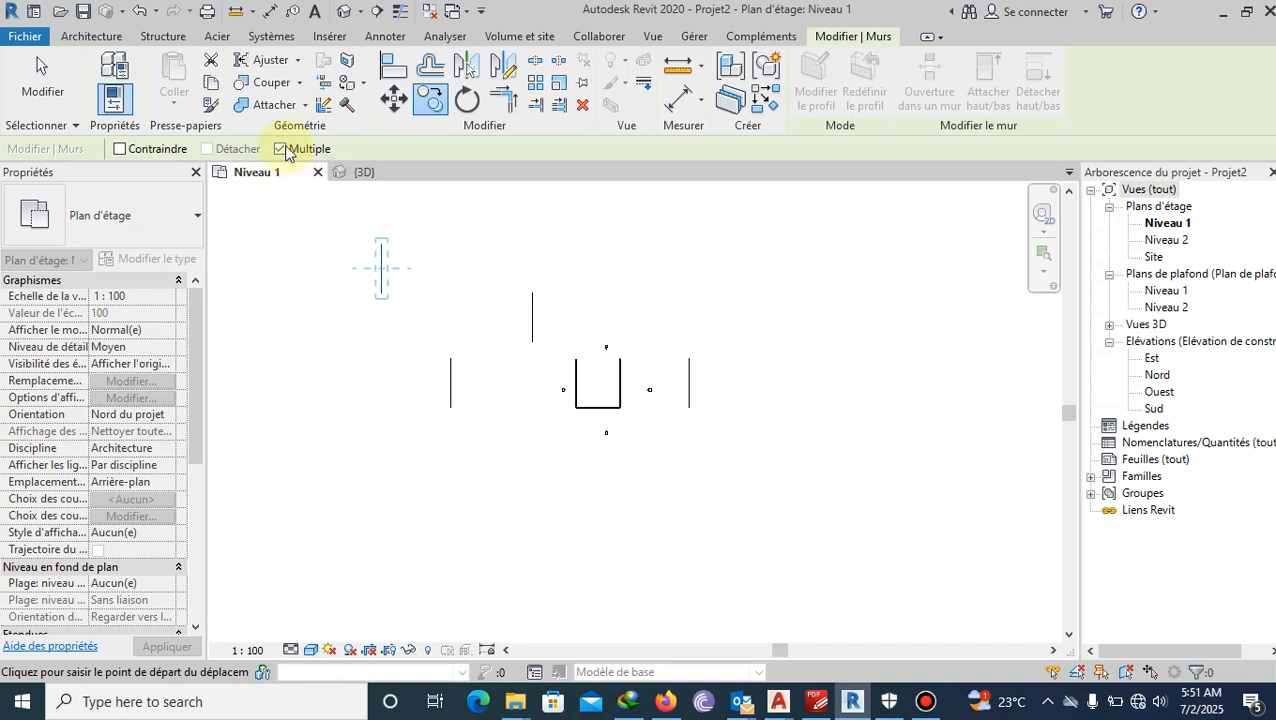
scroll(650, 425, up, 3)
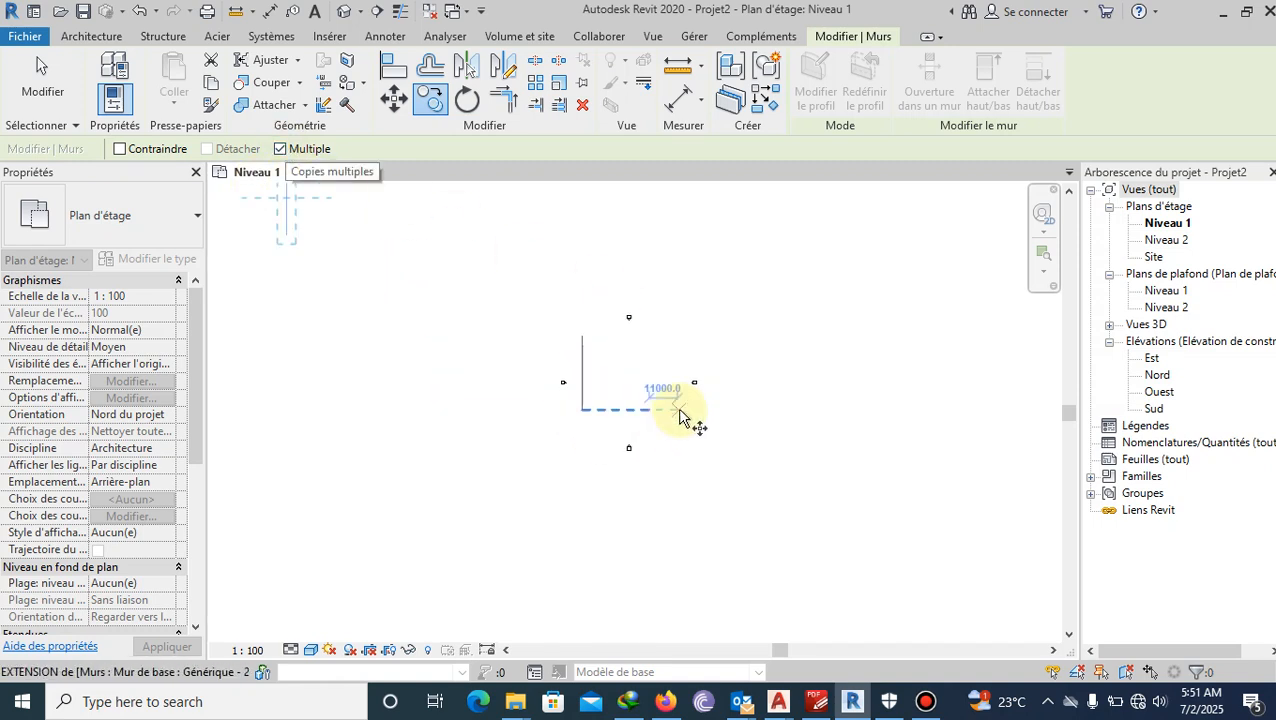
scroll(770, 432, down, 1)
scroll(780, 438, down, 1)
click(380, 266)
scroll(678, 424, up, 5)
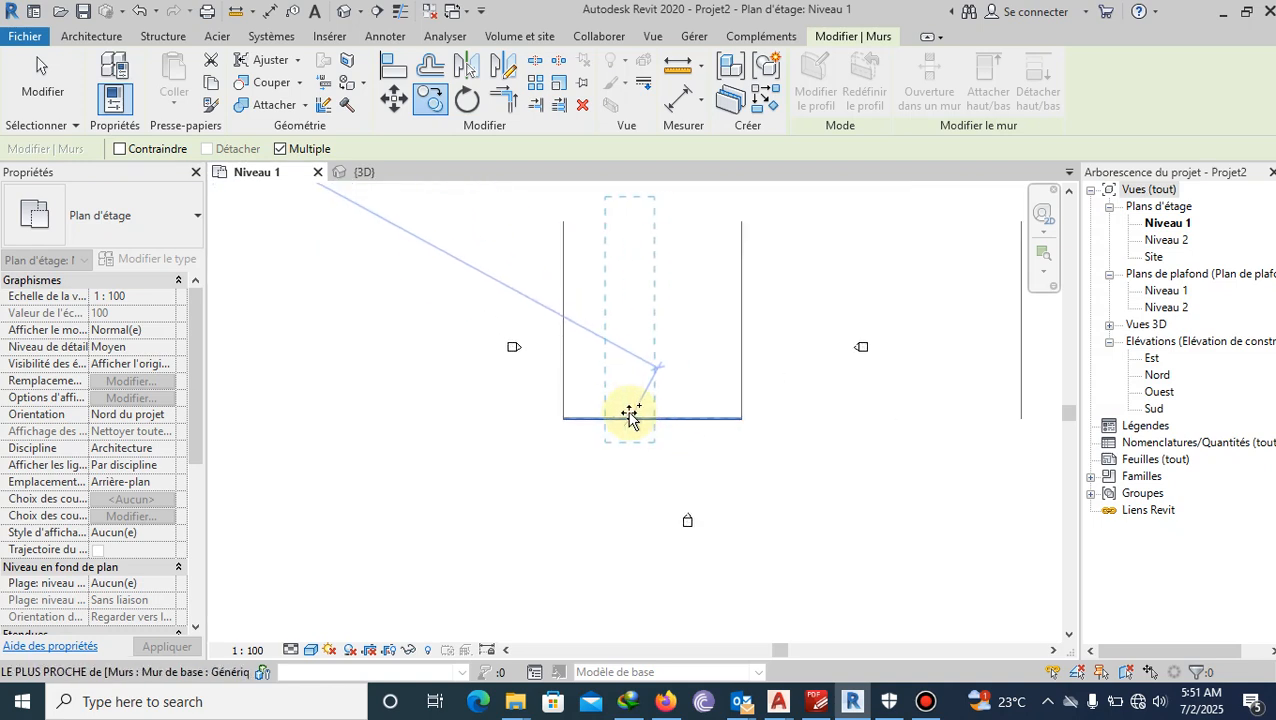
click(888, 418)
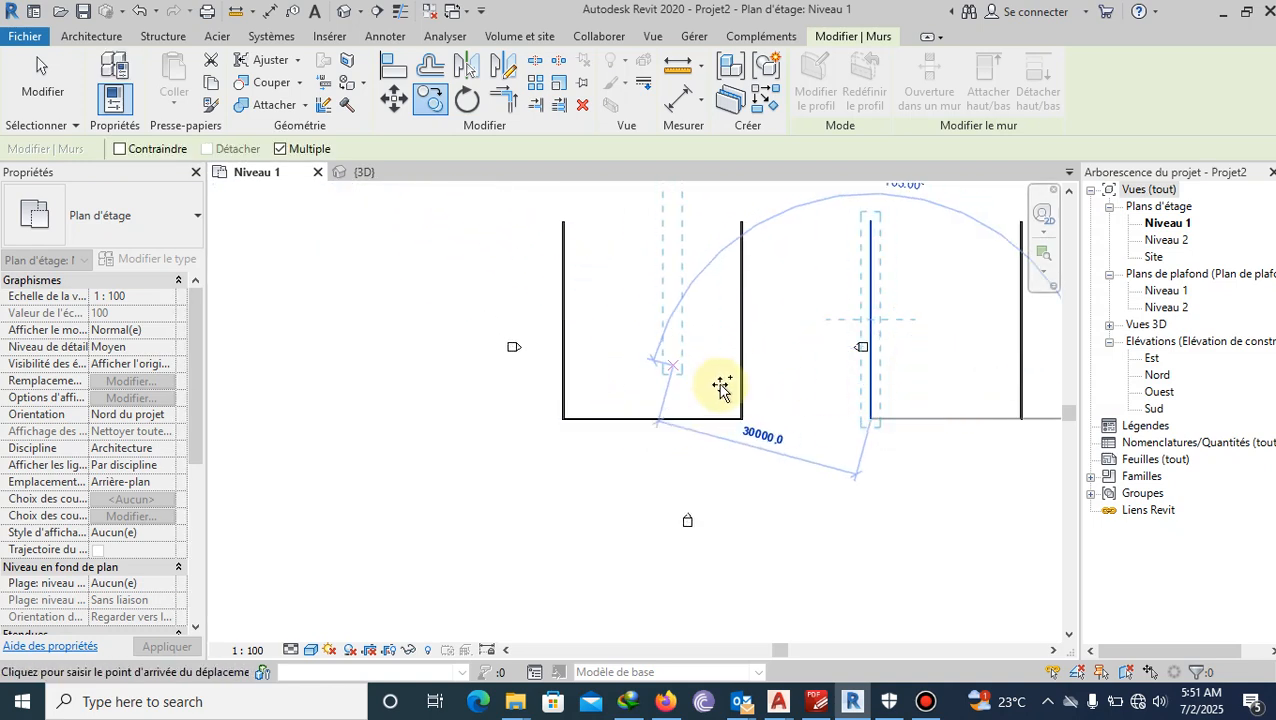
click(655, 416)
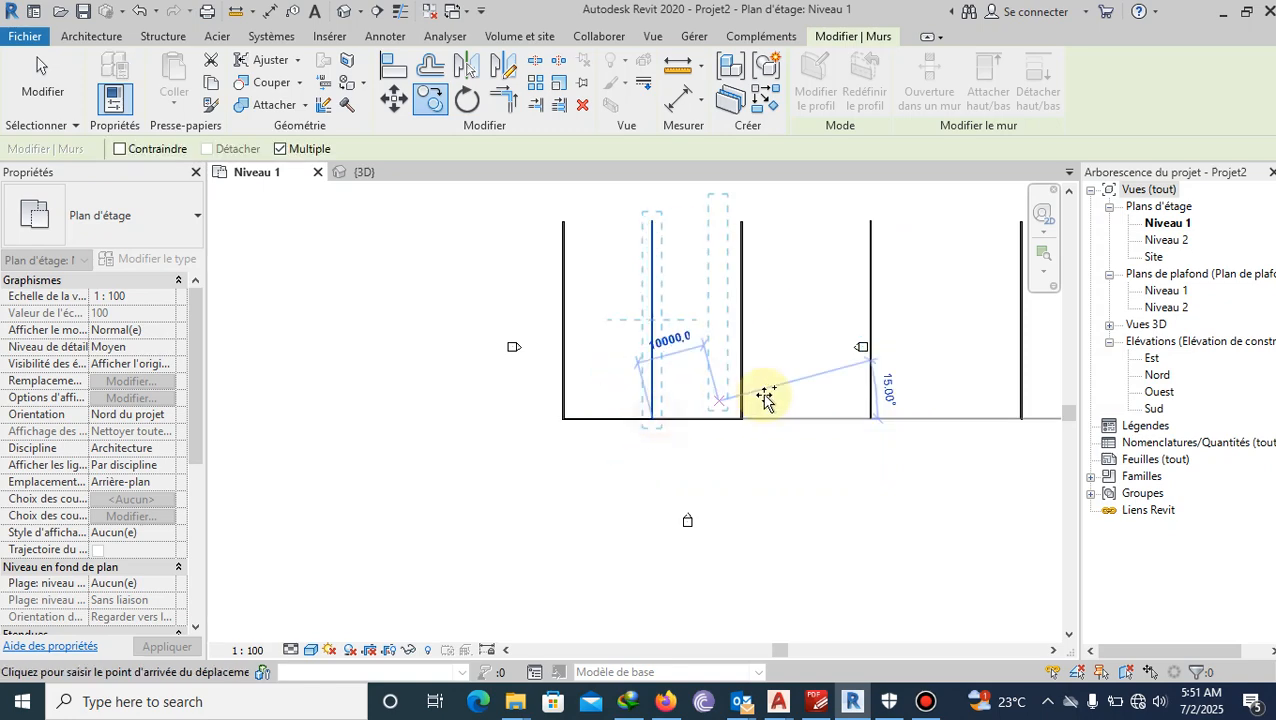
key(Escape)
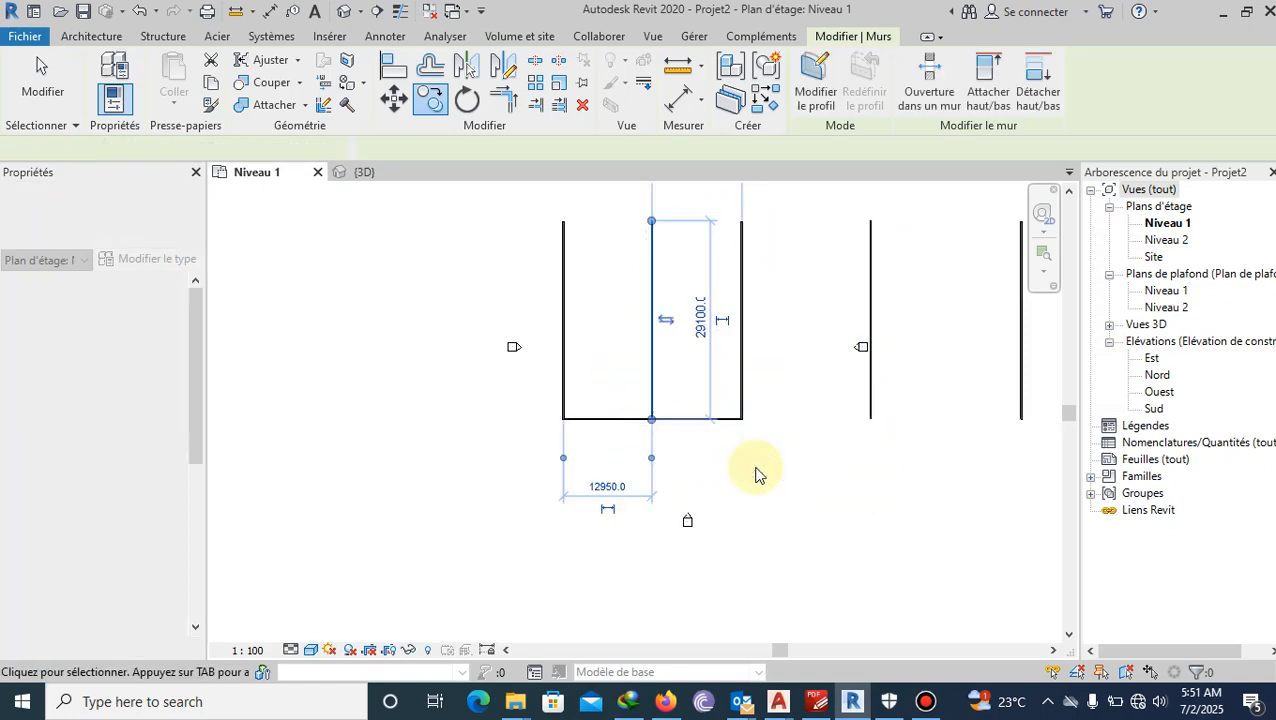
key(Escape)
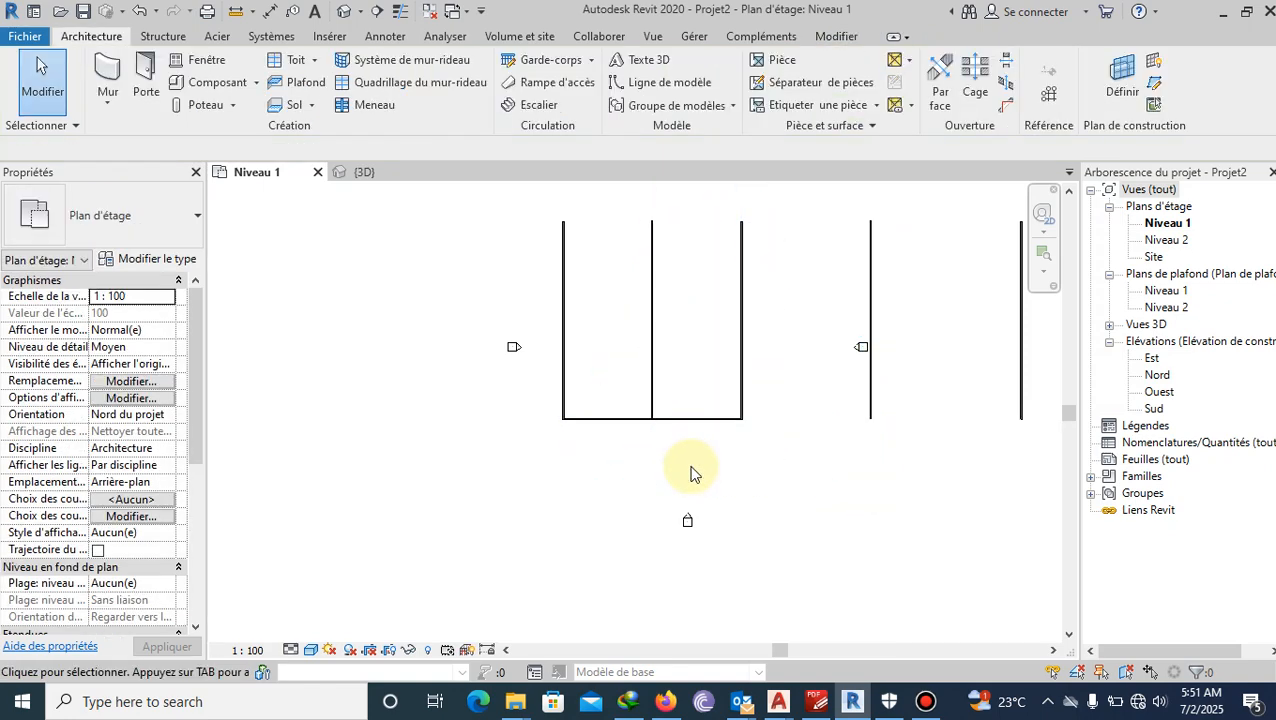
scroll(735, 506, down, 4)
scroll(957, 450, up, 2)
scroll(950, 458, up, 2)
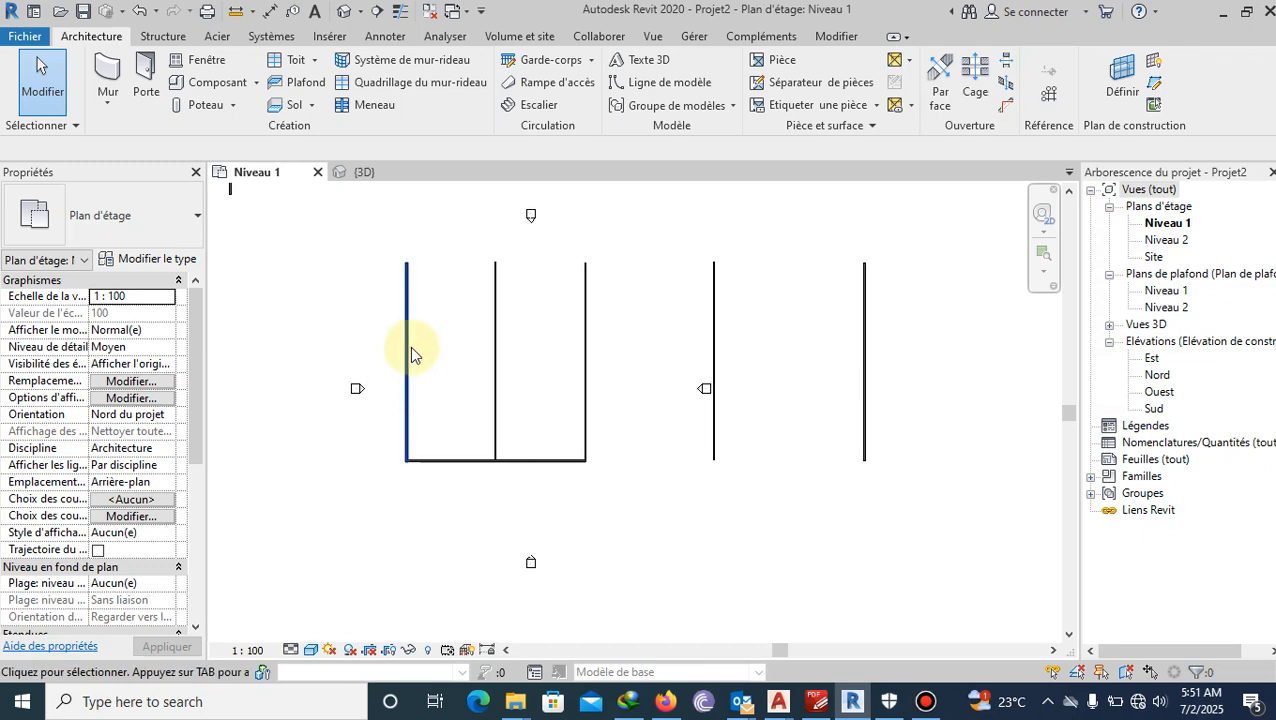
With Multiple on, copy the U's base wall to its open top and to the upper and lower ends of the nearest wall right of it.
click(459, 465)
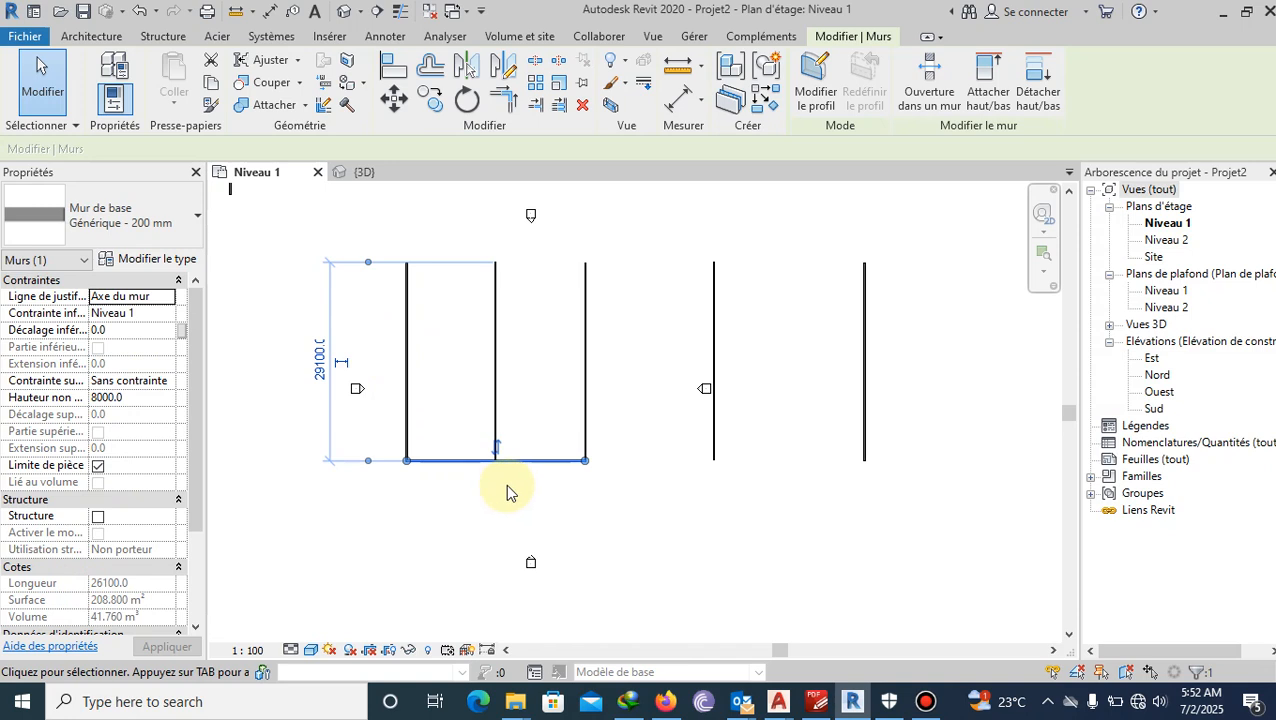
key(c)
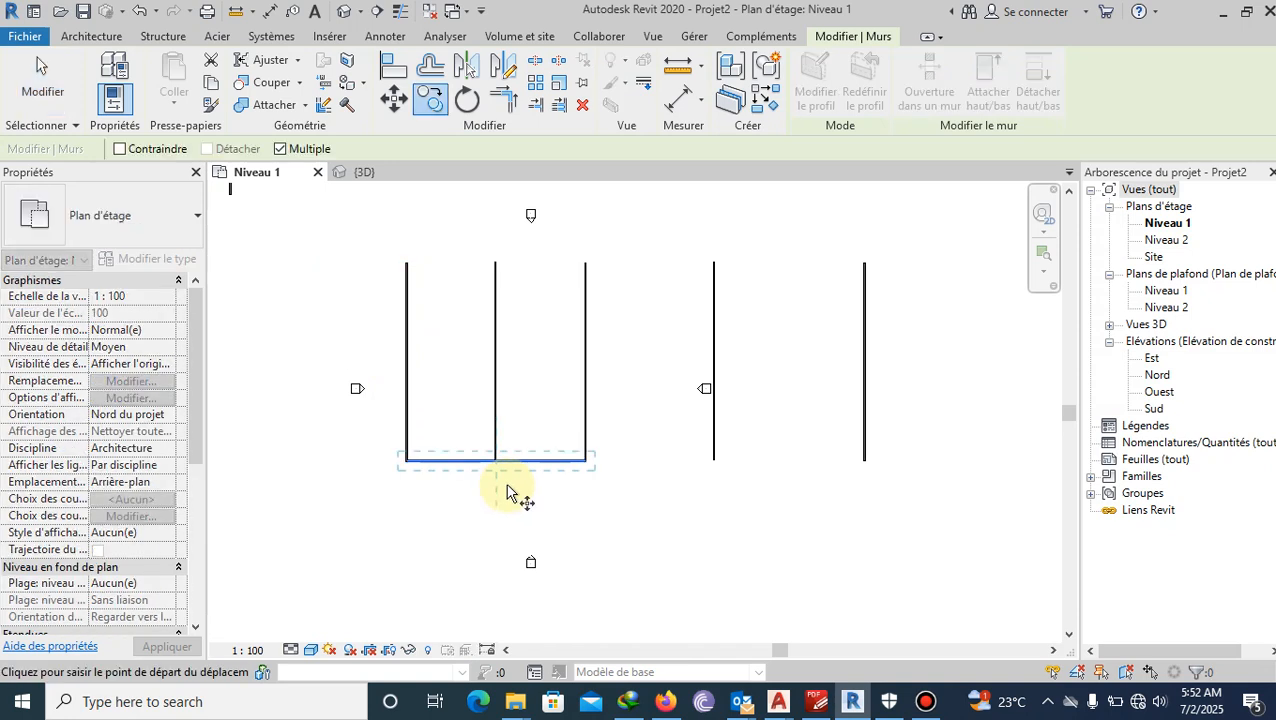
click(407, 461)
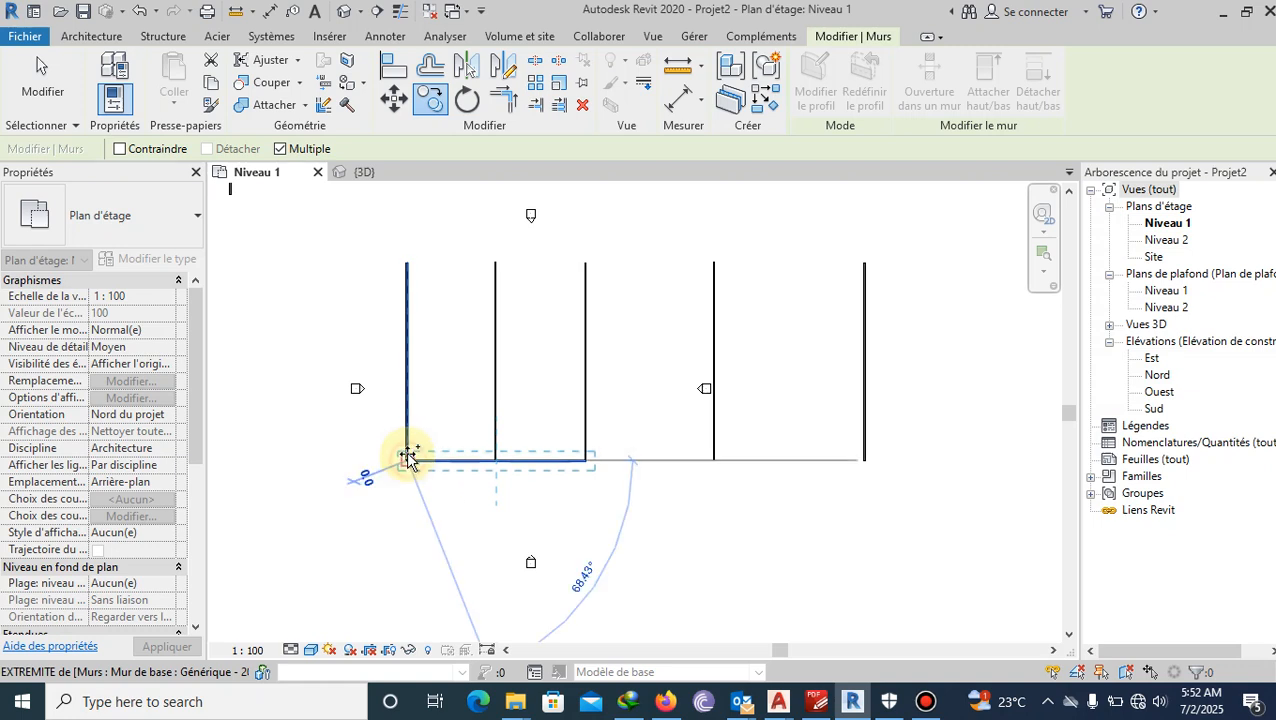
click(408, 262)
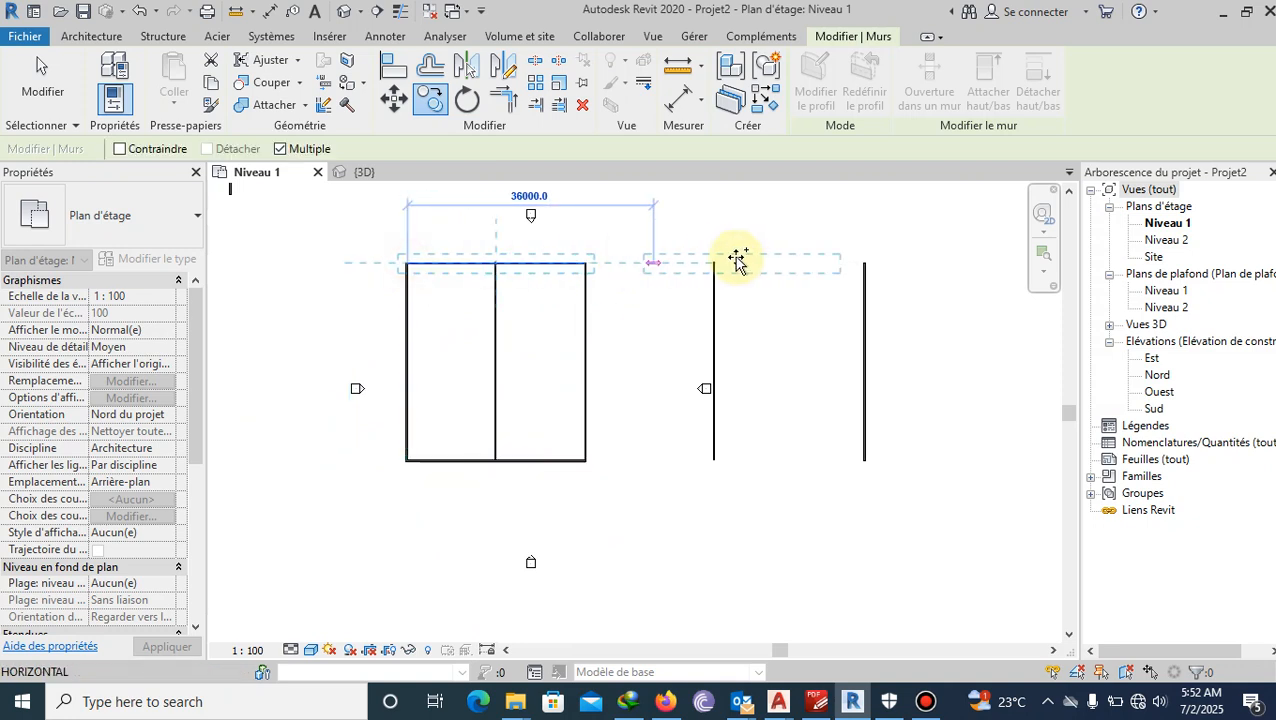
click(711, 262)
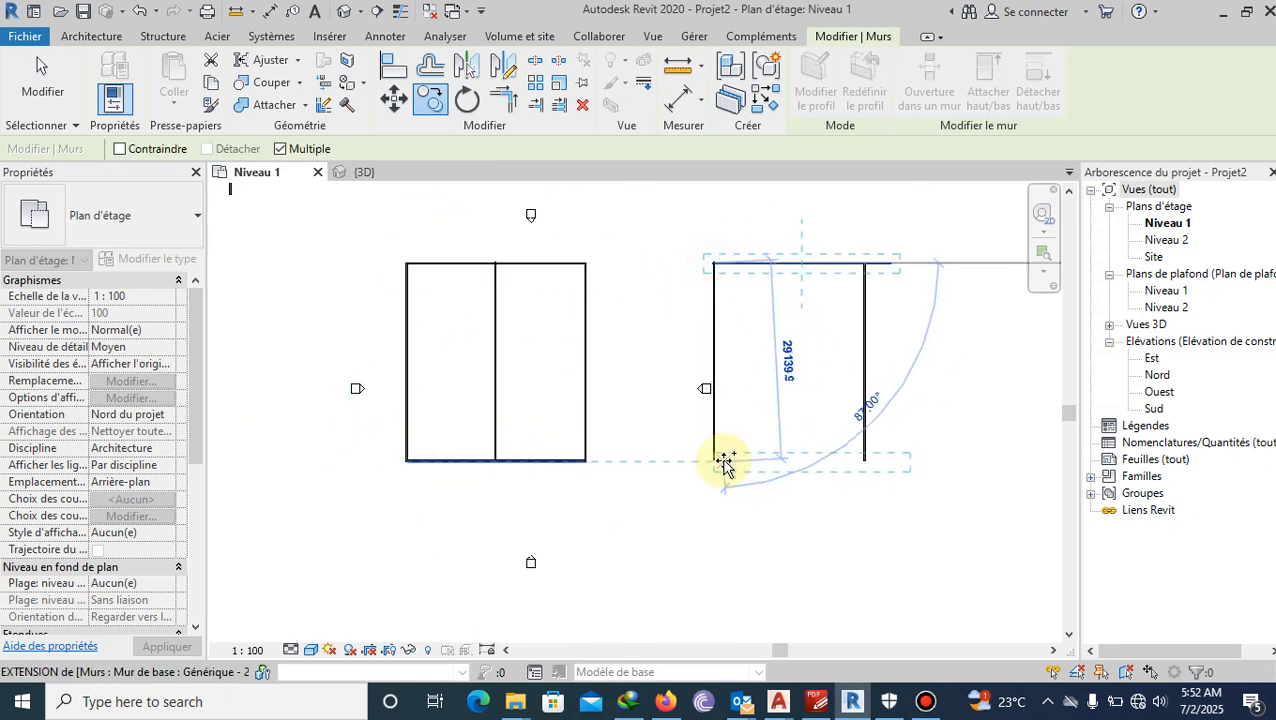
click(717, 462)
Place further copies of the base wall at the upper end of the raised wall and at both ends of the wall left of the U.
scroll(935, 497, down, 3)
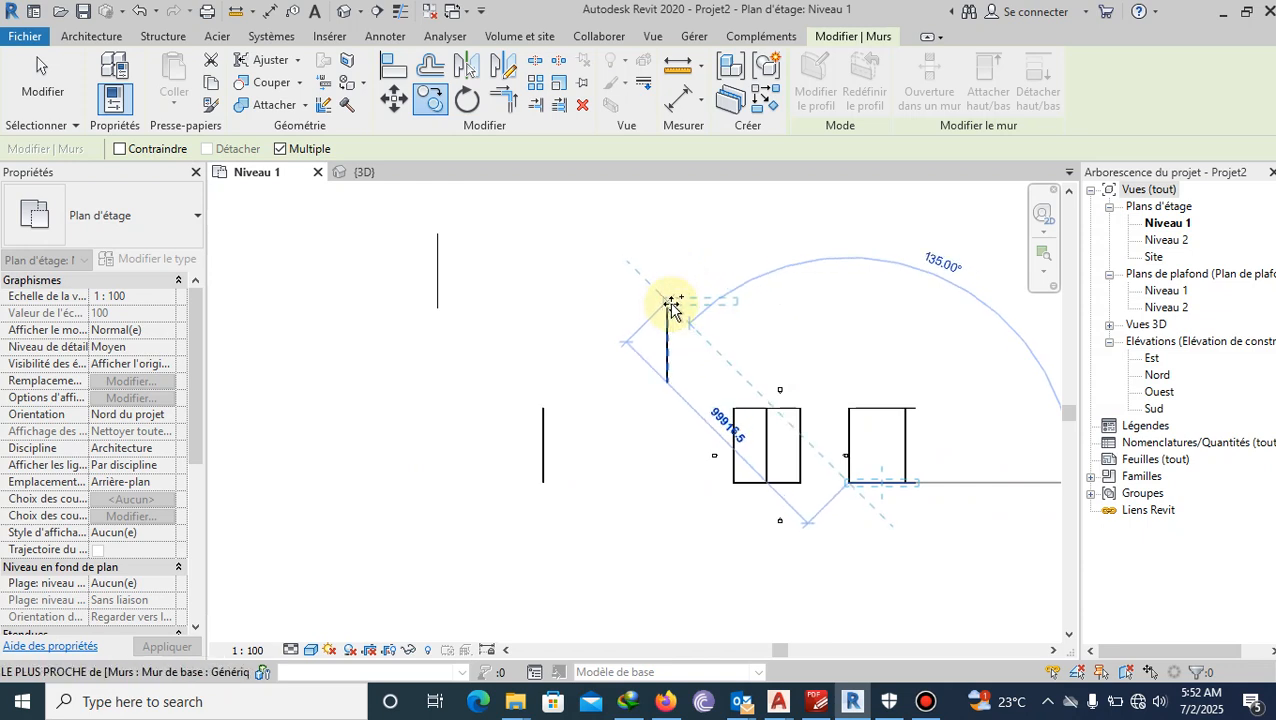
scroll(669, 308, up, 2)
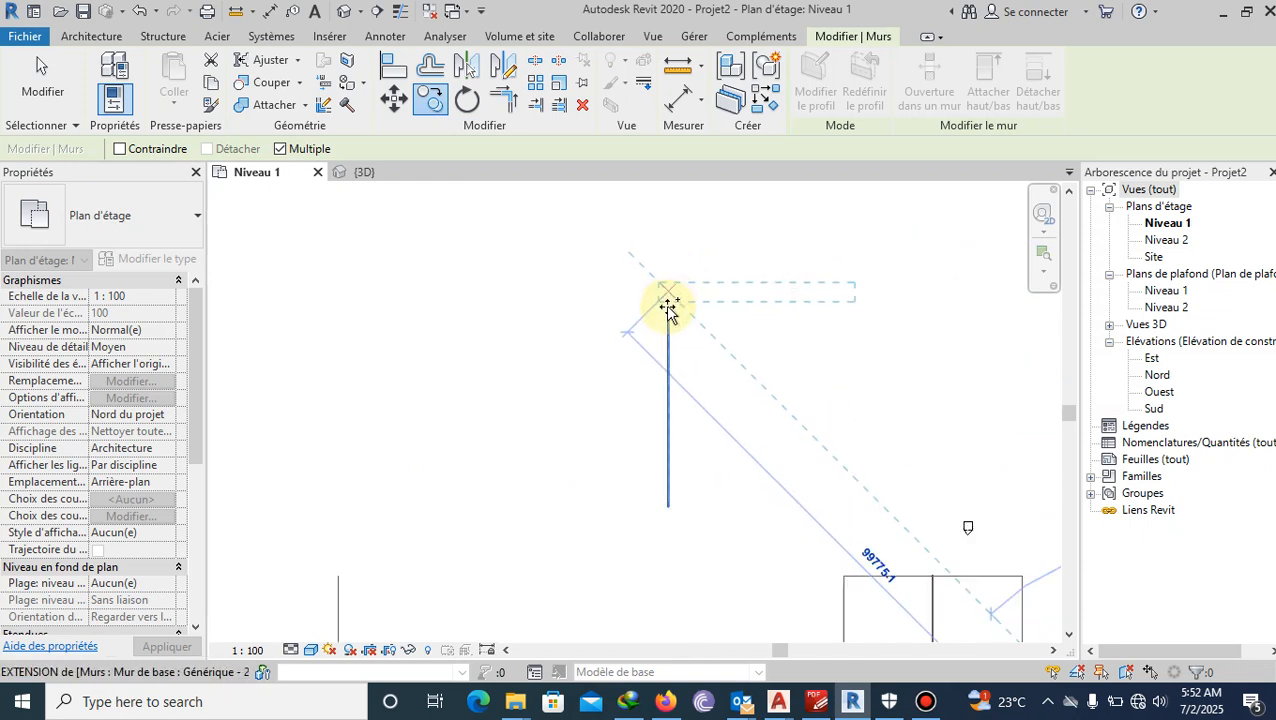
click(668, 310)
scroll(790, 283, down, 2)
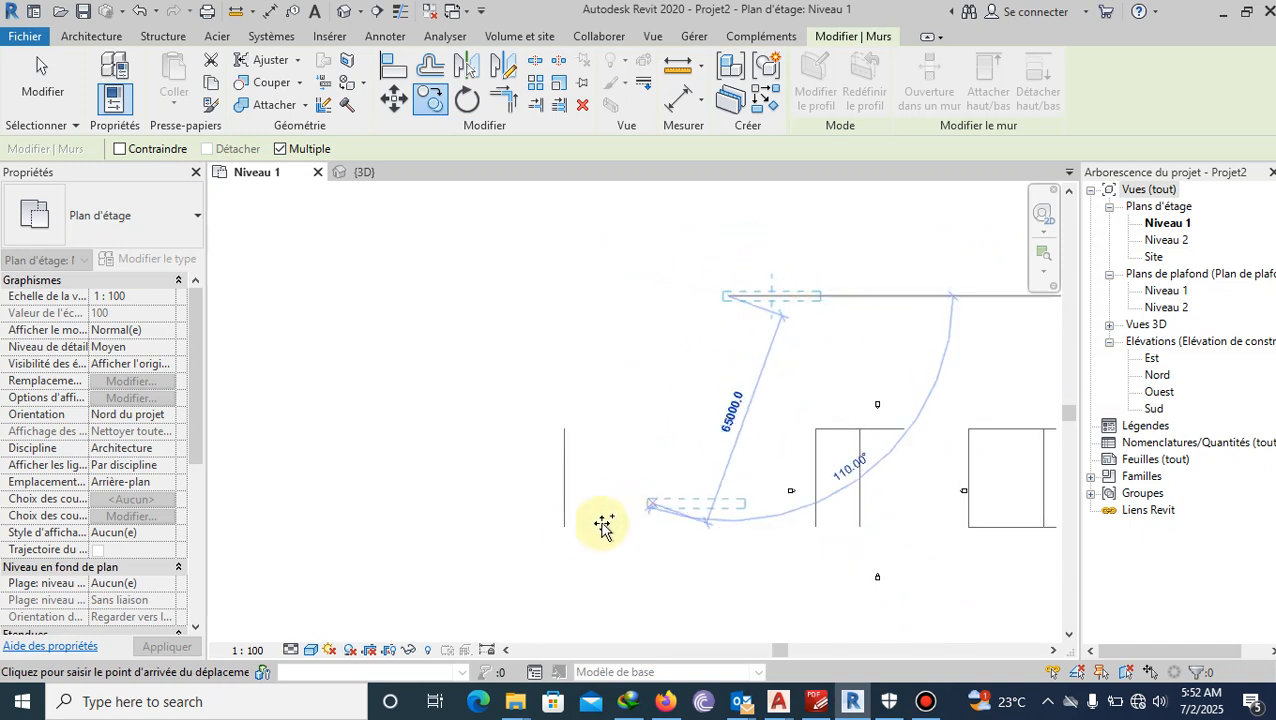
click(565, 527)
click(565, 428)
click(566, 428)
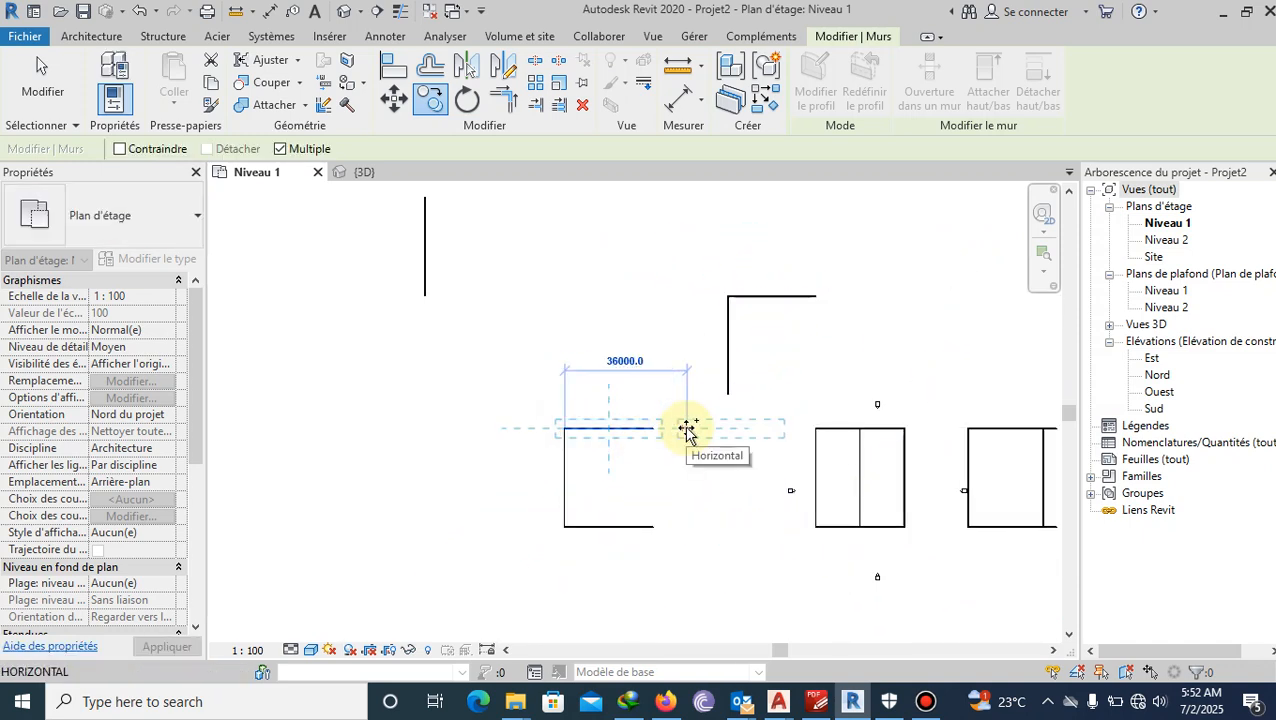
click(687, 430)
key(Escape)
key(Escape)
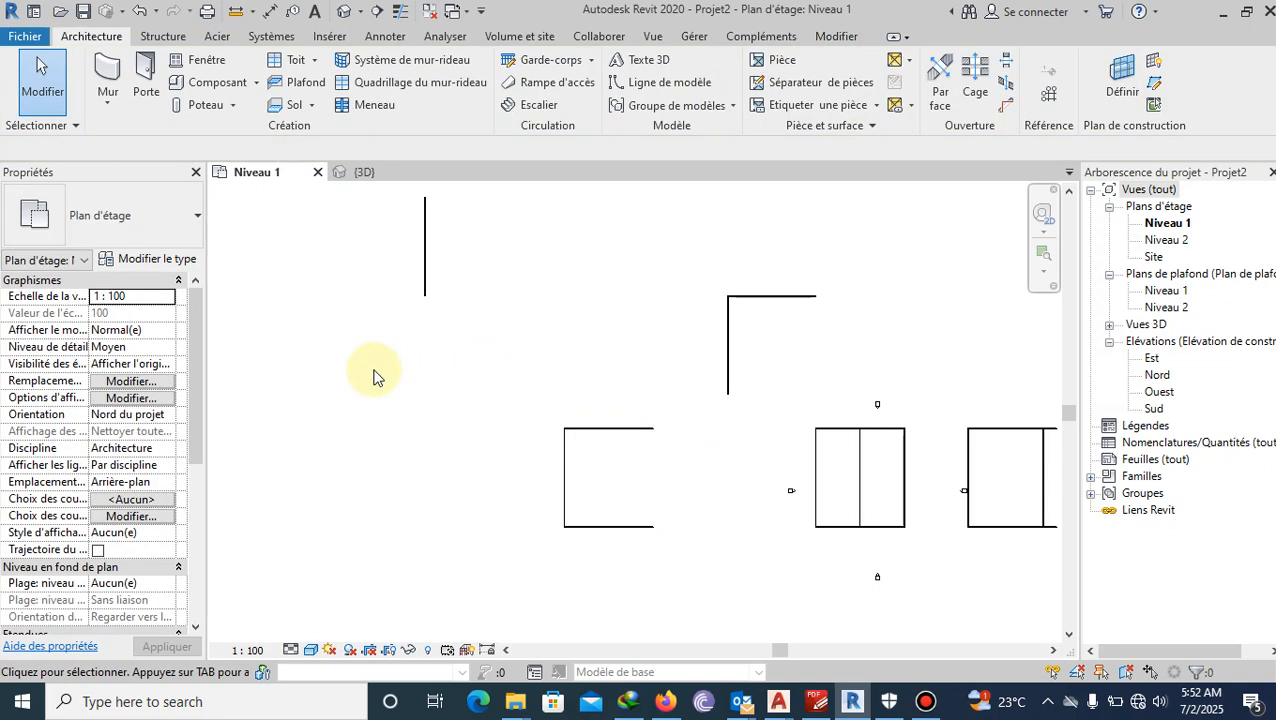
Copy the right-hand room's two horizontal walls and its right vertical wall together horizontally to the right, just past the horizontal walls' open ends.
scroll(372, 388, down, 1)
scroll(905, 513, up, 2)
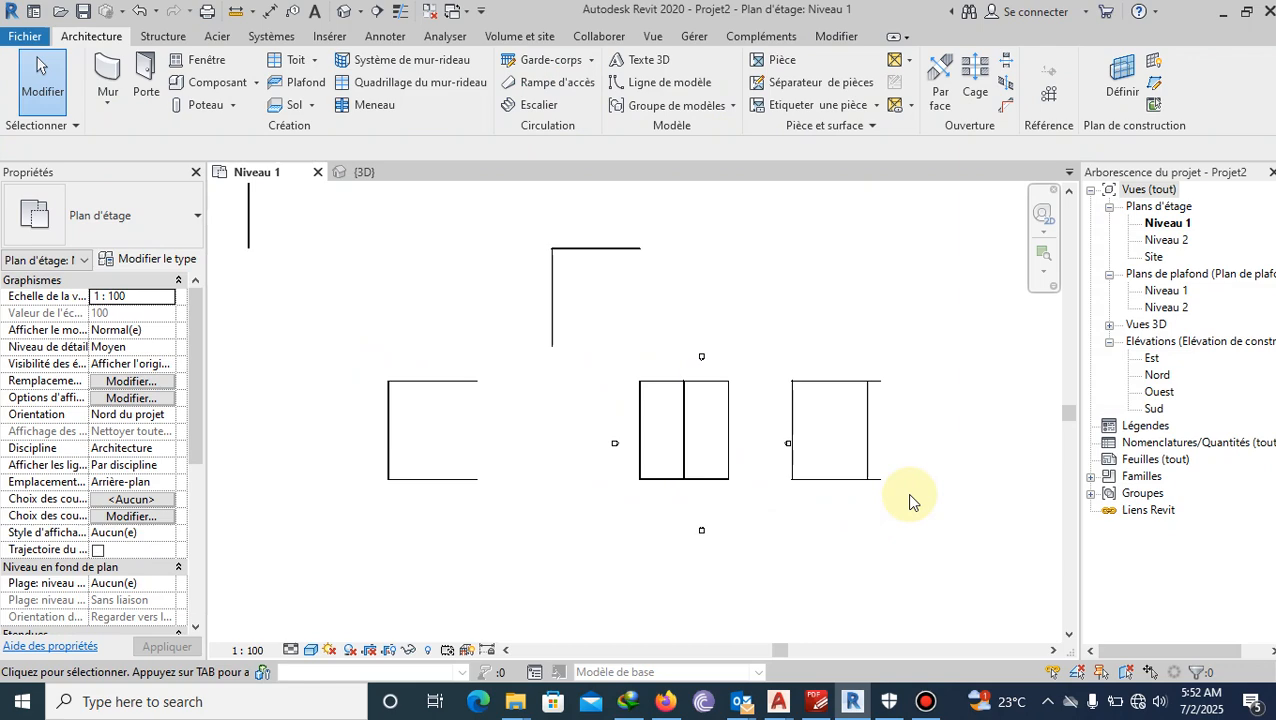
scroll(907, 469, up, 2)
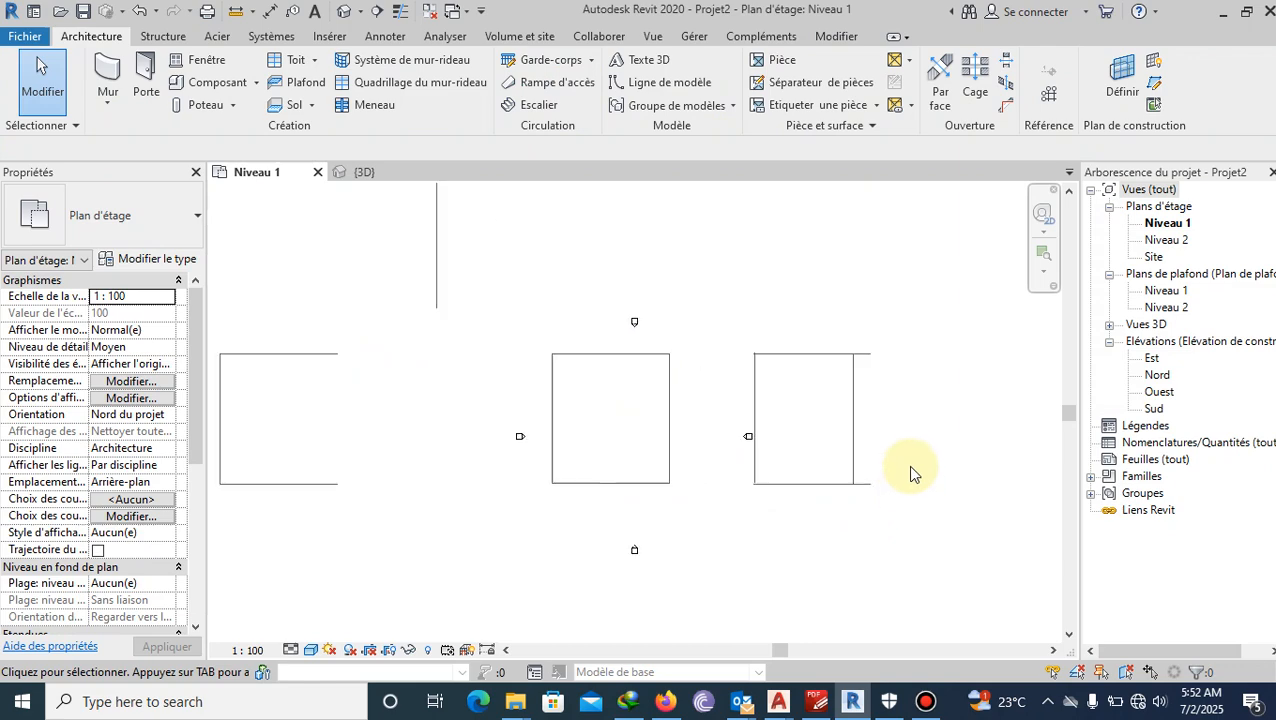
scroll(462, 402, down, 2)
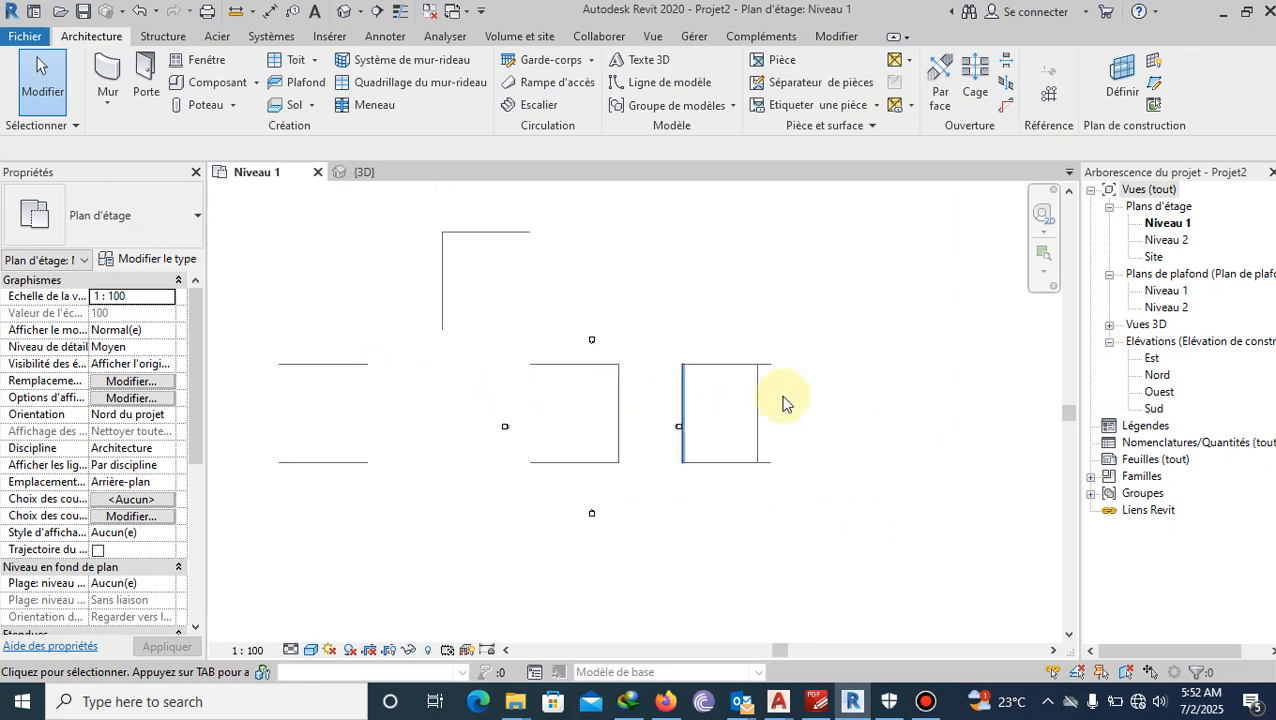
click(716, 364)
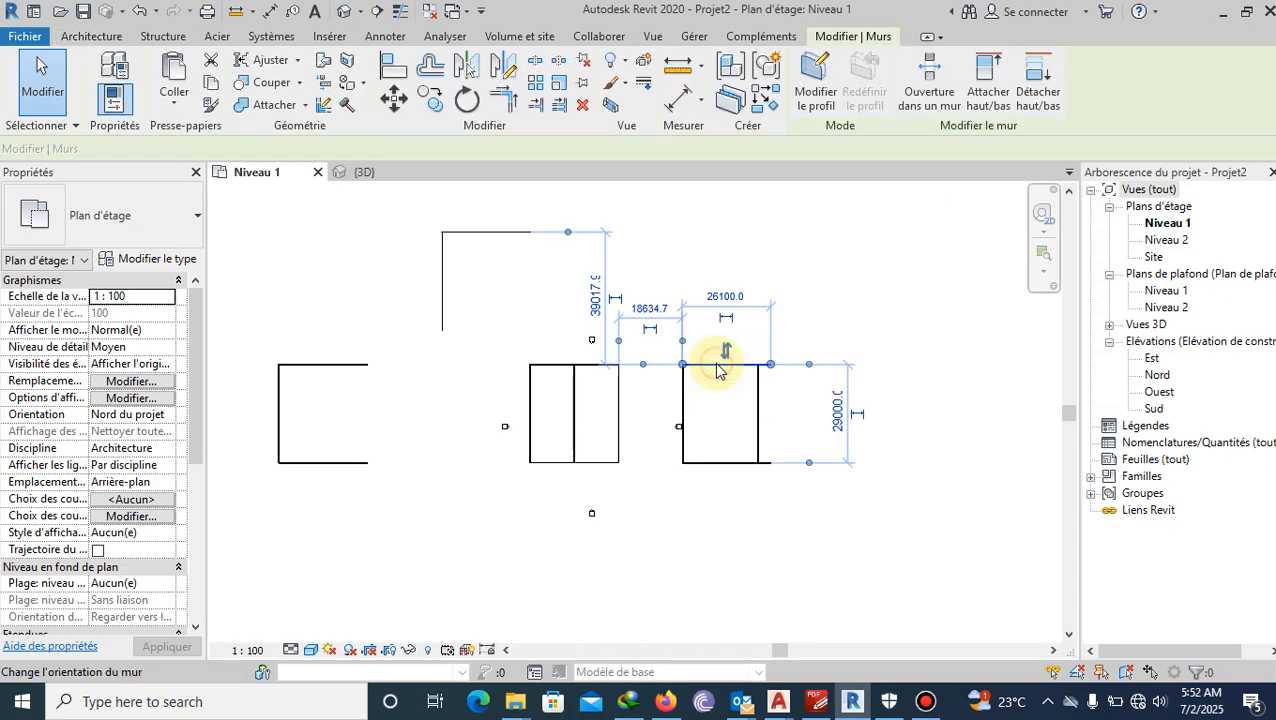
ctrl+click(726, 463)
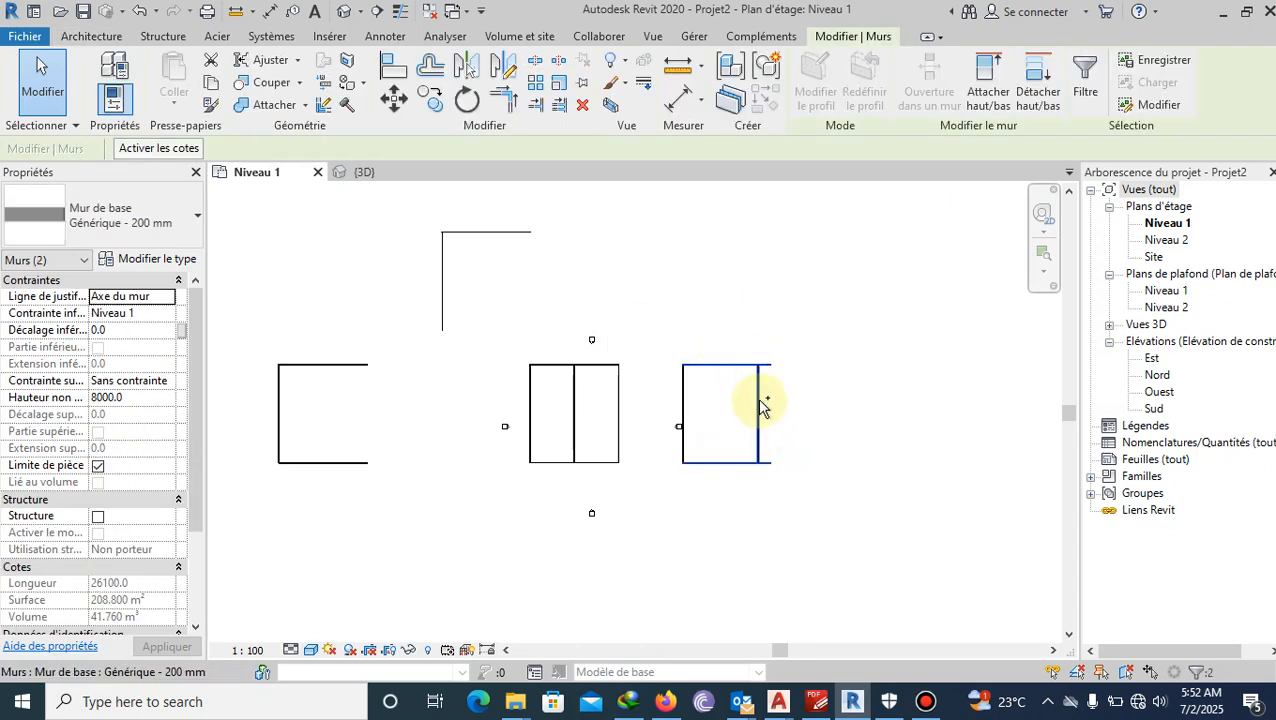
ctrl+click(759, 404)
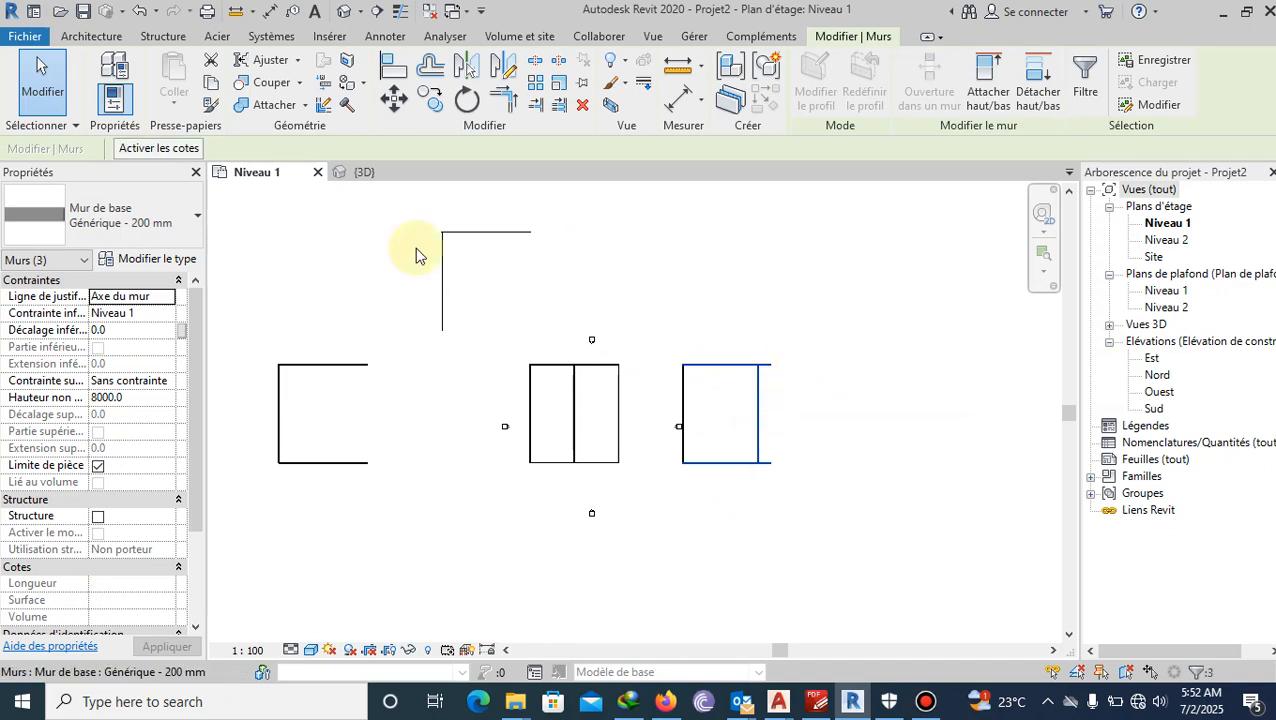
key(c)
key(o)
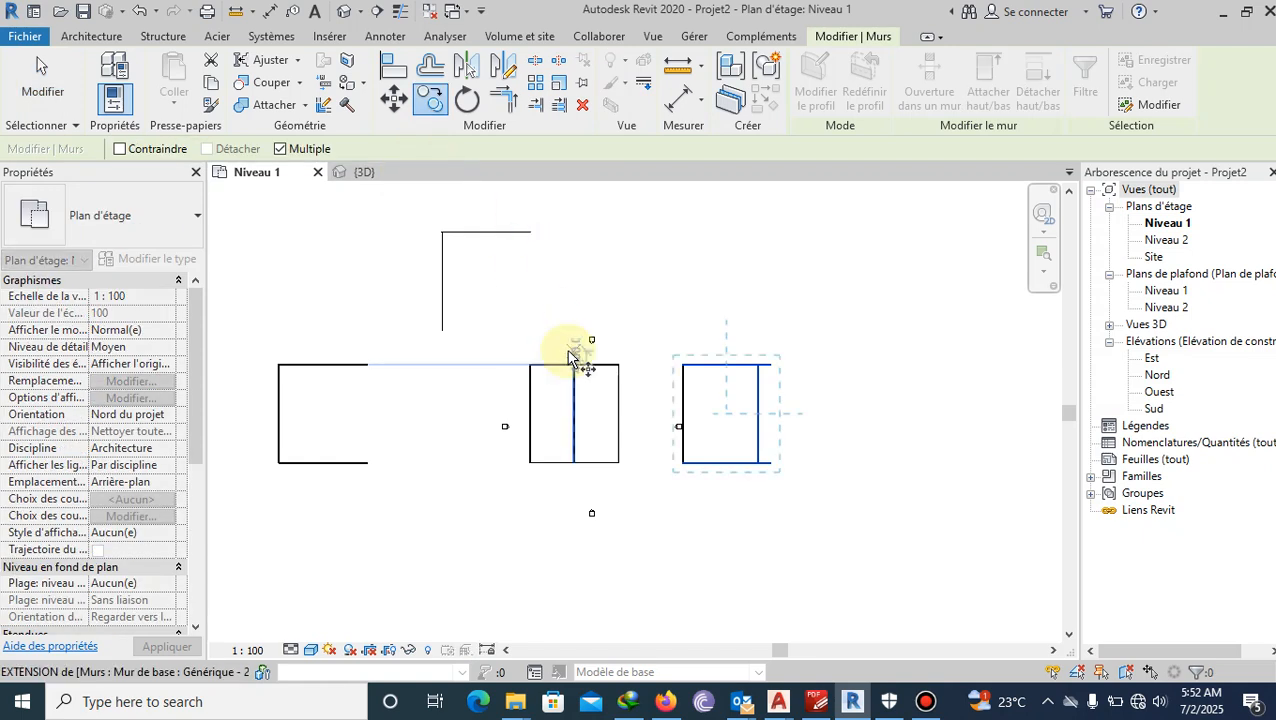
scroll(812, 413, up, 2)
click(587, 342)
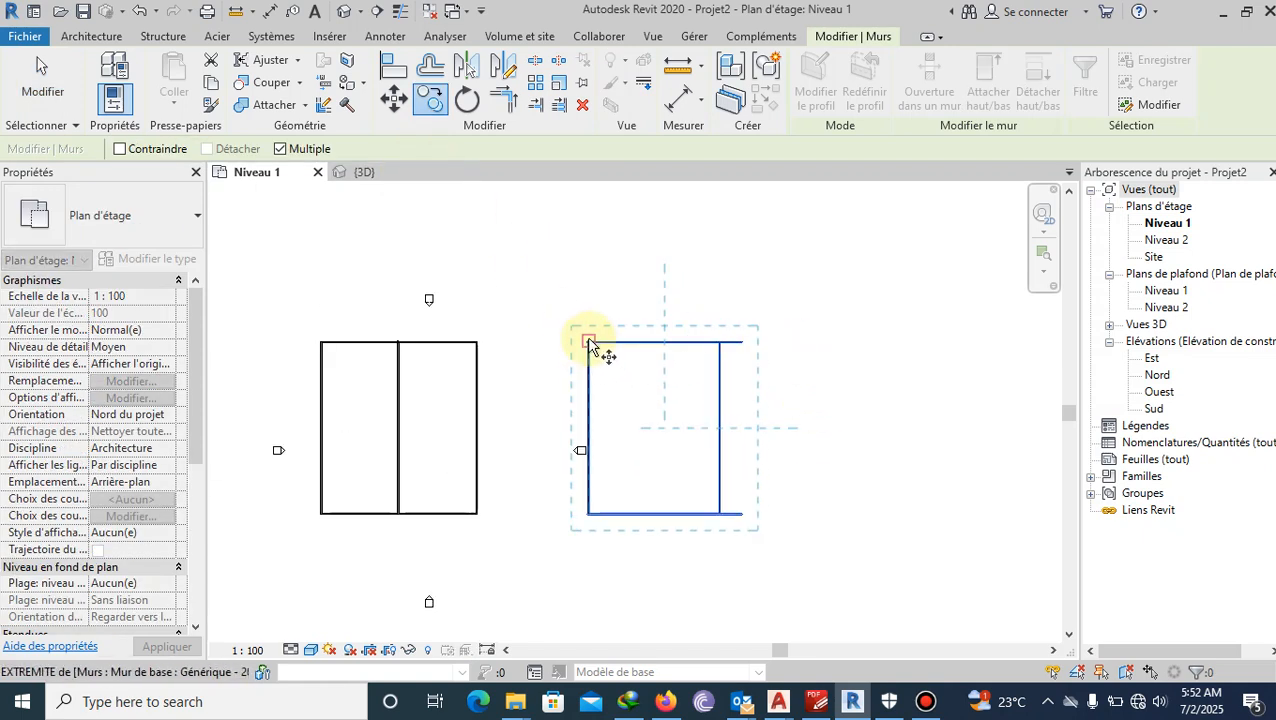
click(746, 343)
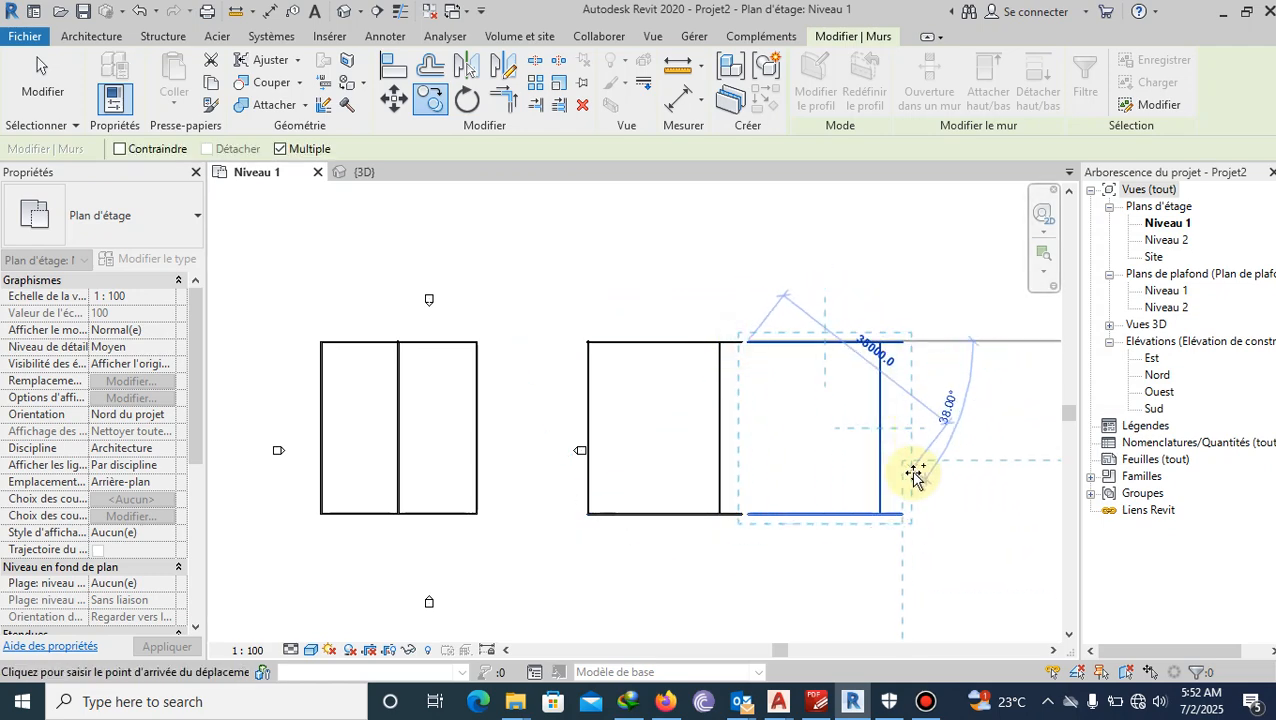
key(Escape)
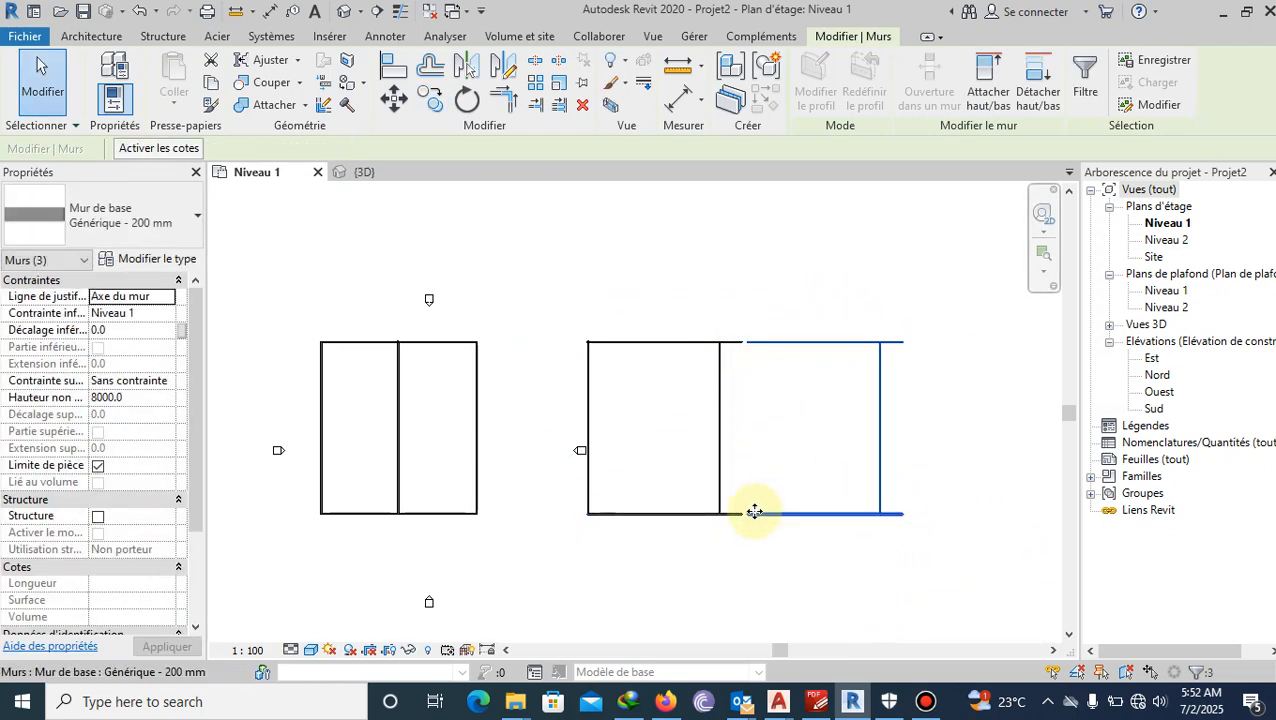
Move the three copied walls left so their horizontal walls meet the open ends of the original room.
scroll(746, 515, up, 2)
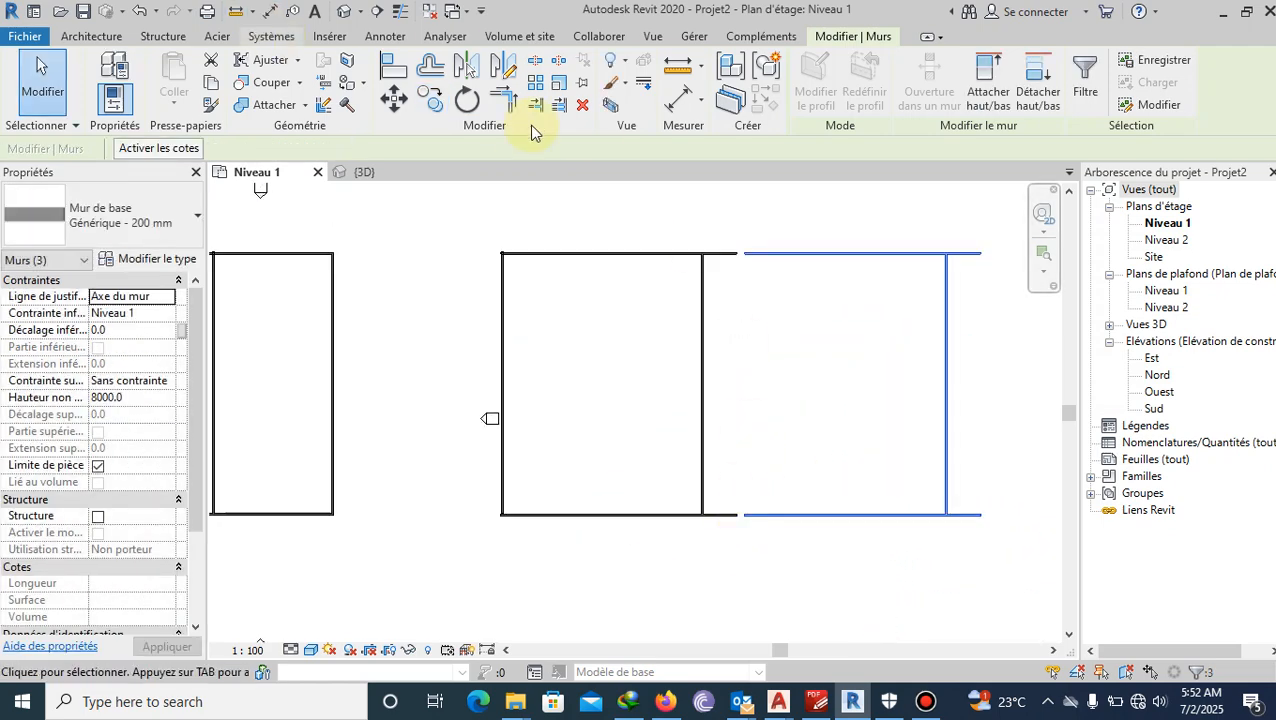
click(393, 97)
scroll(750, 522, up, 1)
click(748, 512)
click(737, 512)
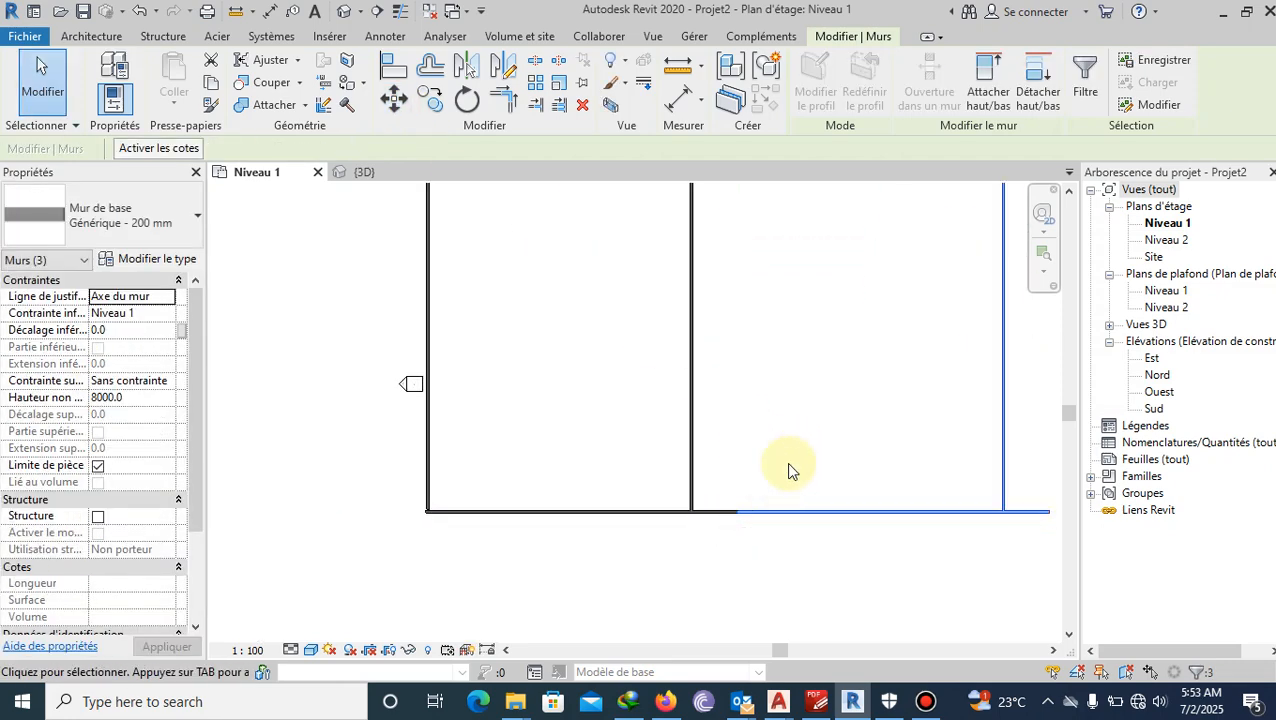
click(738, 498)
scroll(742, 523, down, 1)
scroll(883, 456, down, 4)
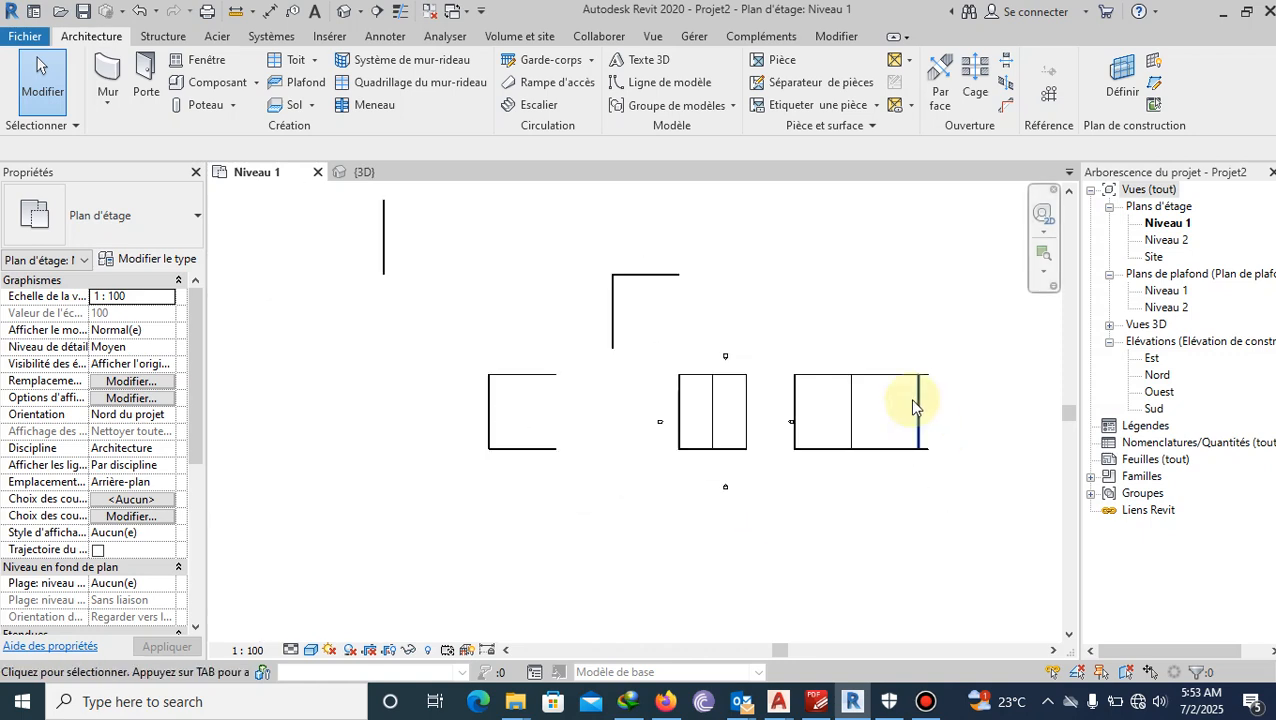
scroll(842, 465, down, 1)
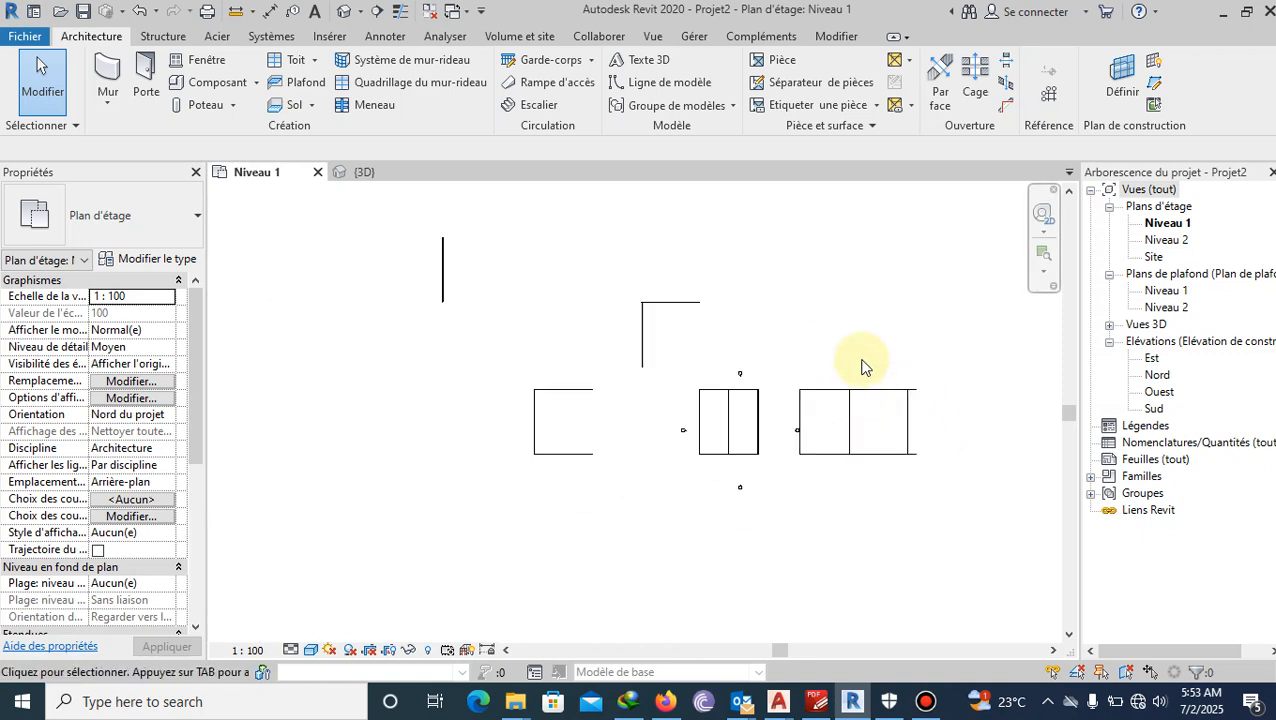
scroll(864, 366, up, 1)
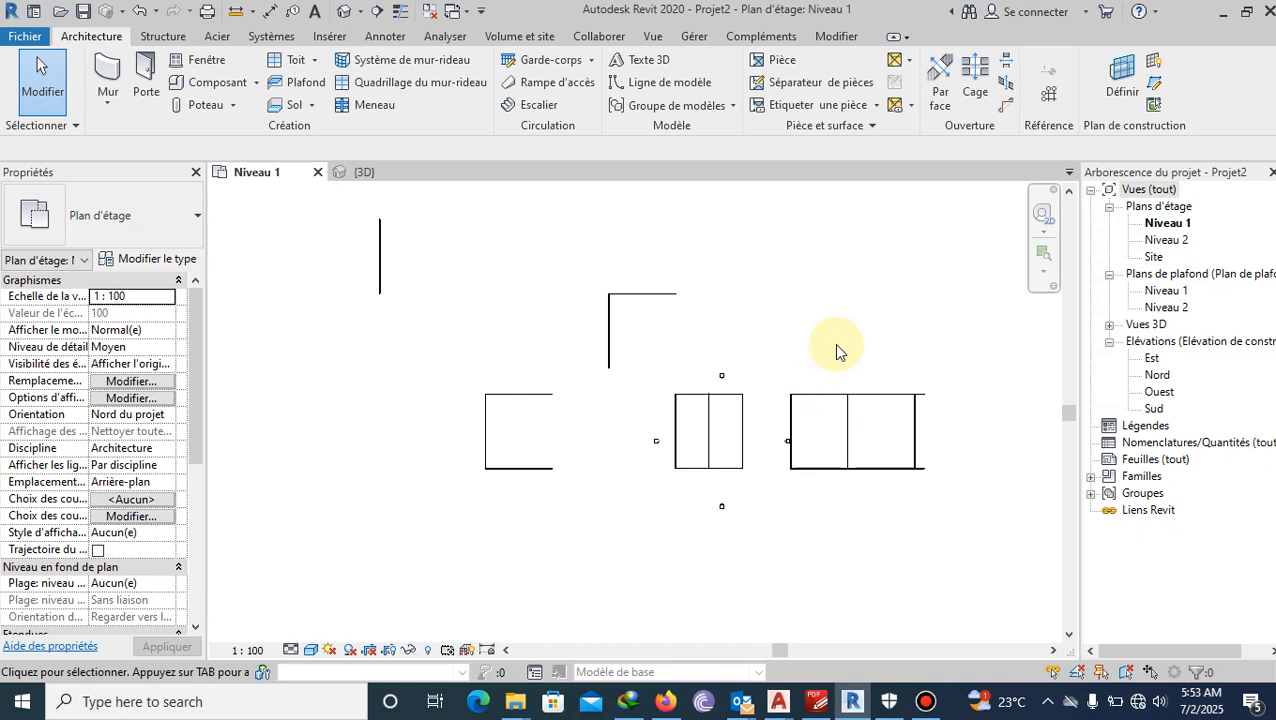
scroll(815, 390, up, 1)
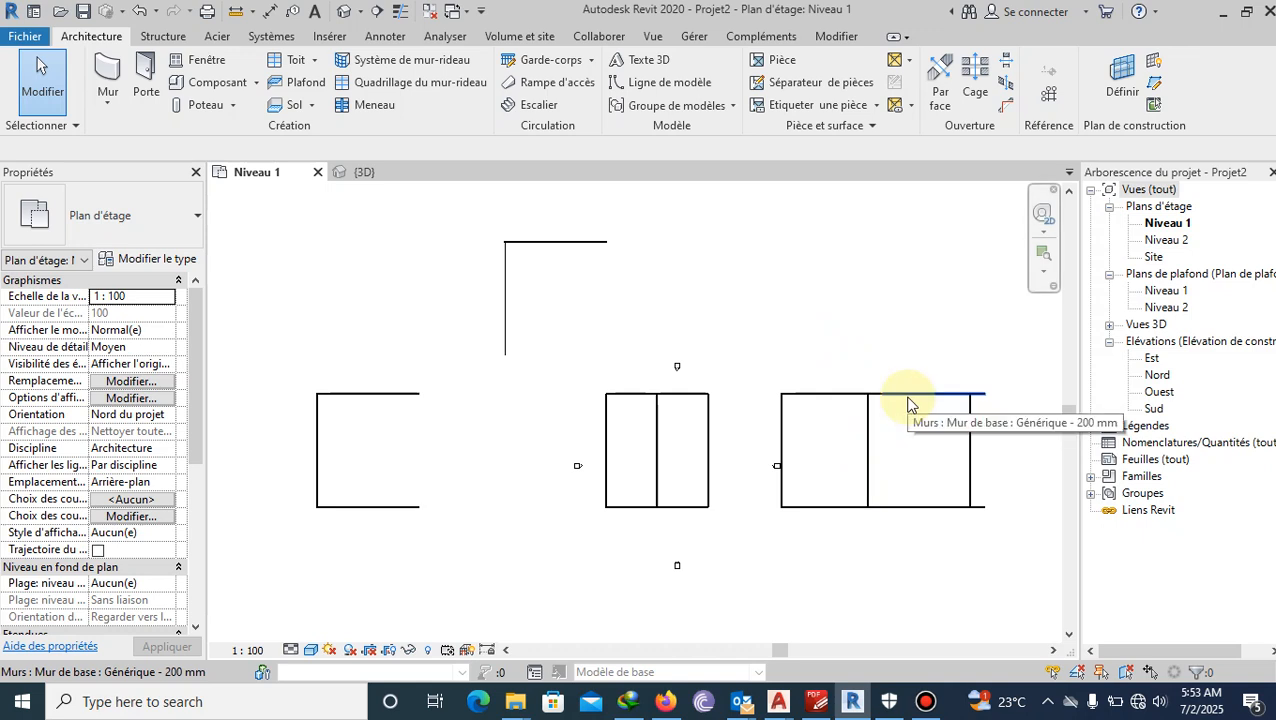
scroll(910, 348, down, 1)
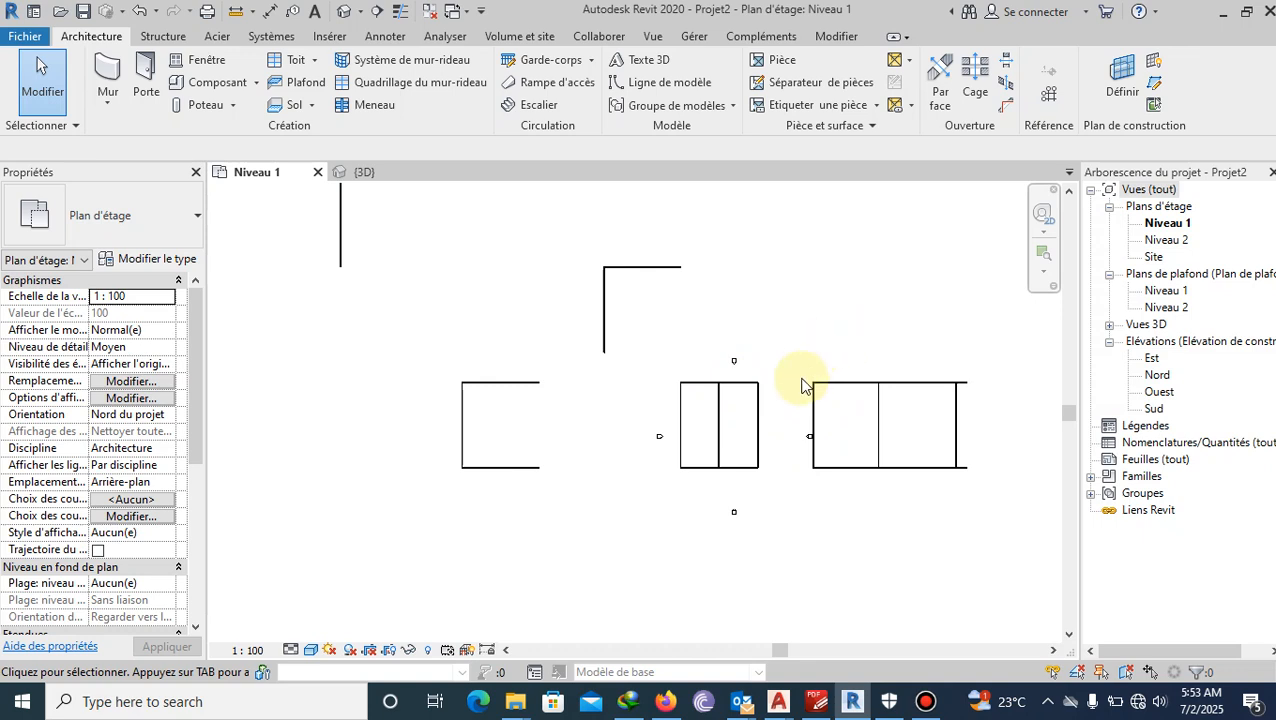
scroll(749, 441, down, 1)
scroll(835, 388, up, 1)
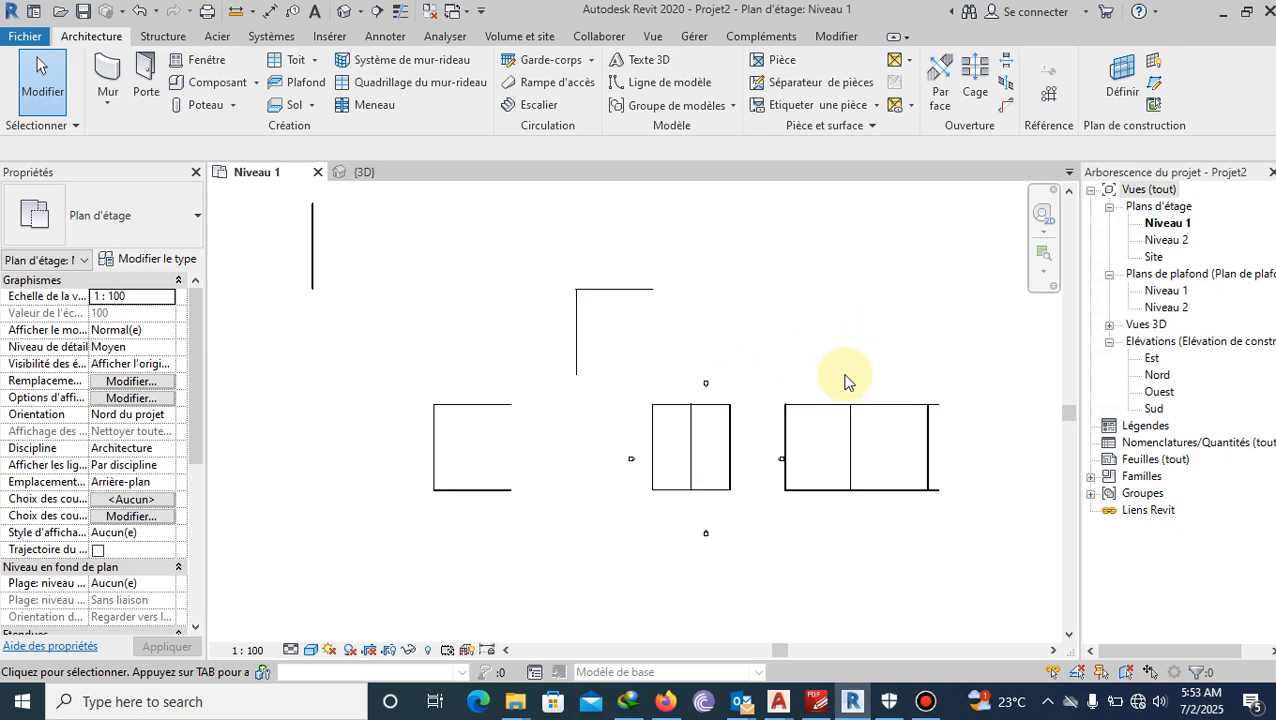